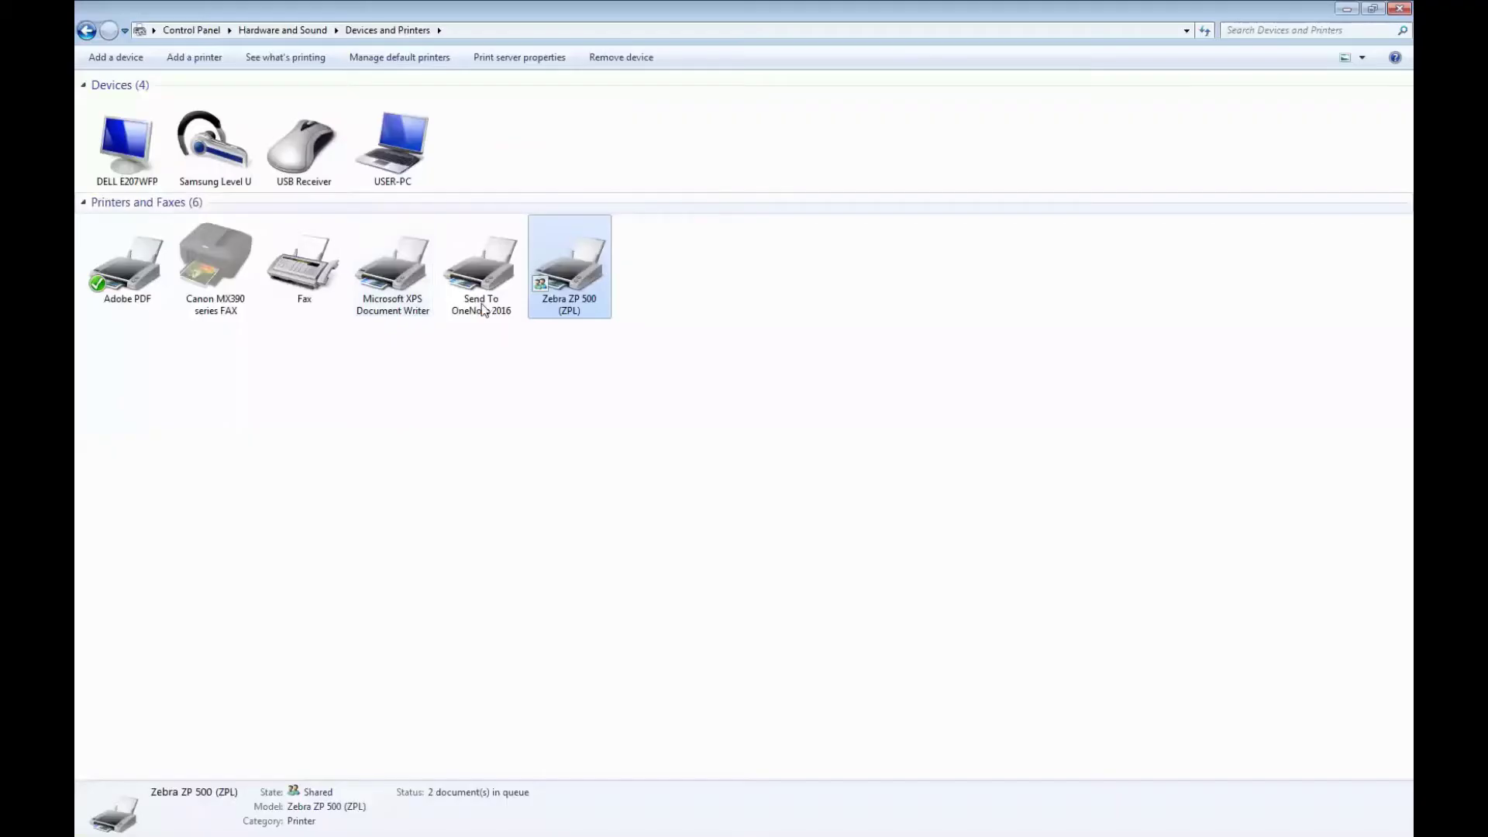
Minimize the Devices and Printers window so the NetSuite home dashboard is visible
{"action": "left_click", "coordinate": [1348, 9]}
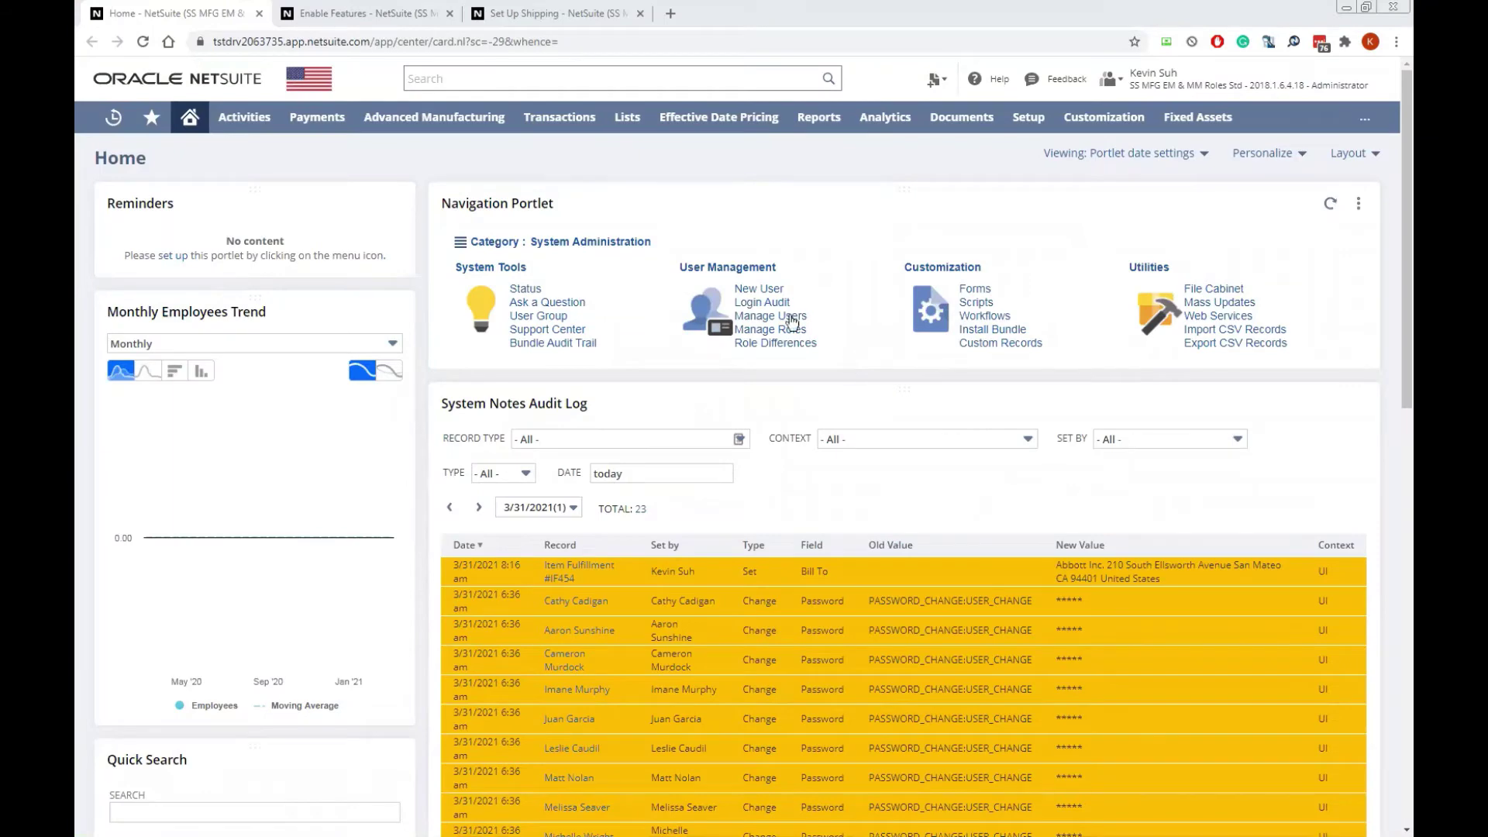
Review the Shipping Label Integration feature and the ZPL (4 x 6) UPS label setting, then return to Devices and Printers
{"action": "left_click", "coordinate": [363, 13]}
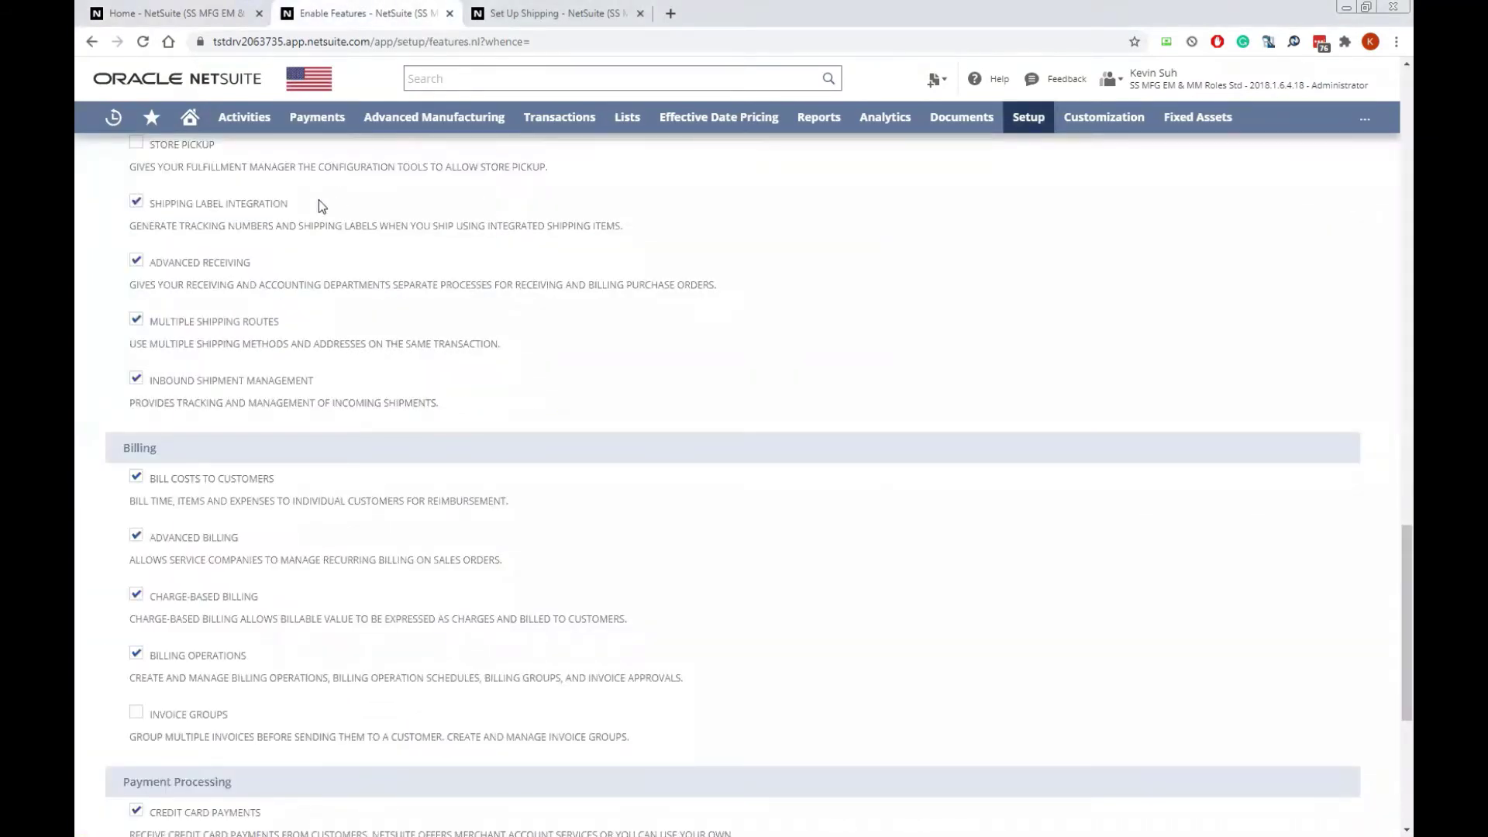
{"action": "left_click_drag", "start_coordinate": [290, 204], "coordinate": [148, 204]}
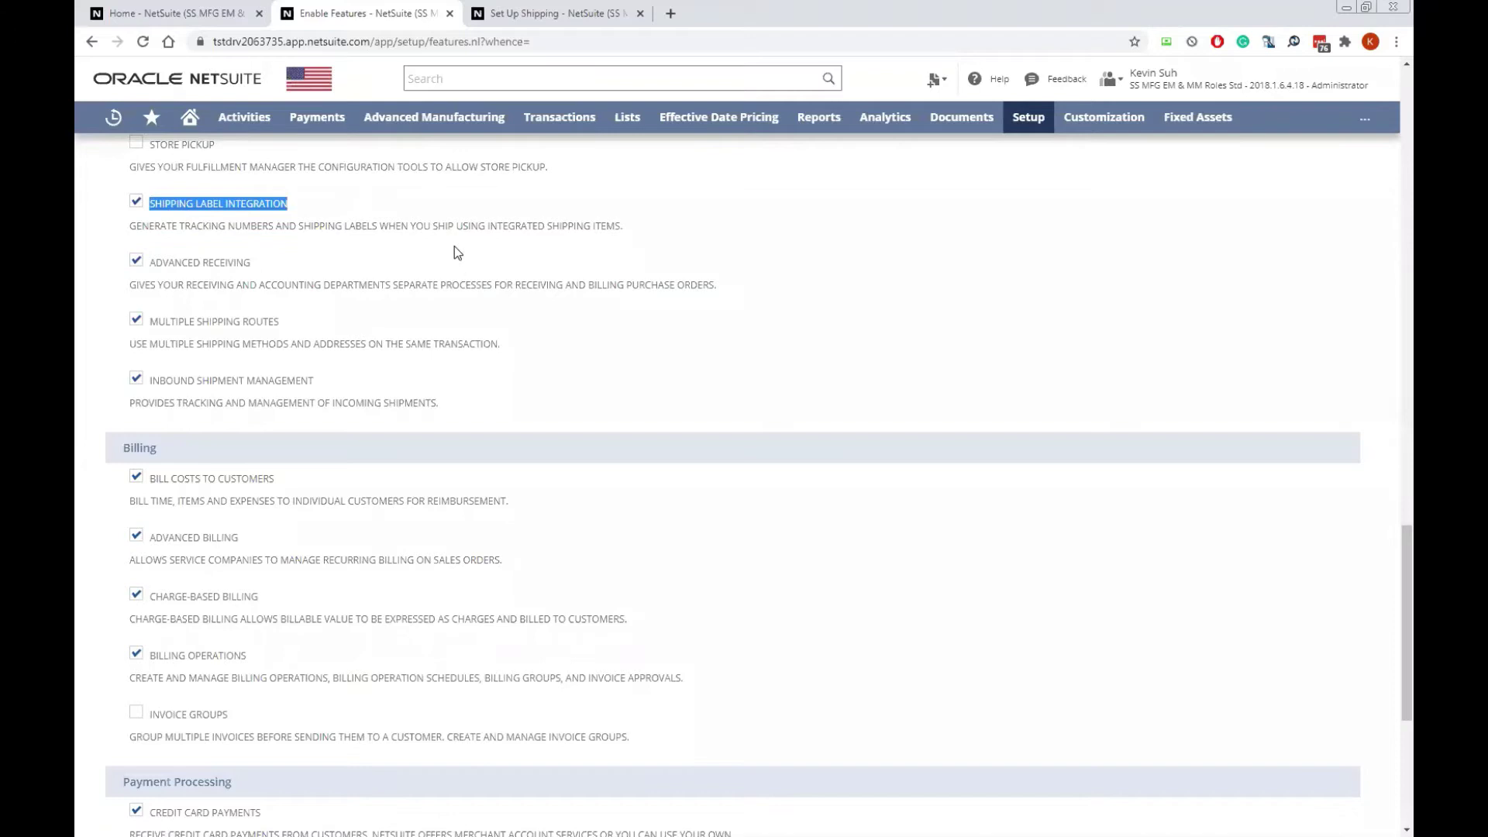
{"action": "left_click", "coordinate": [574, 13]}
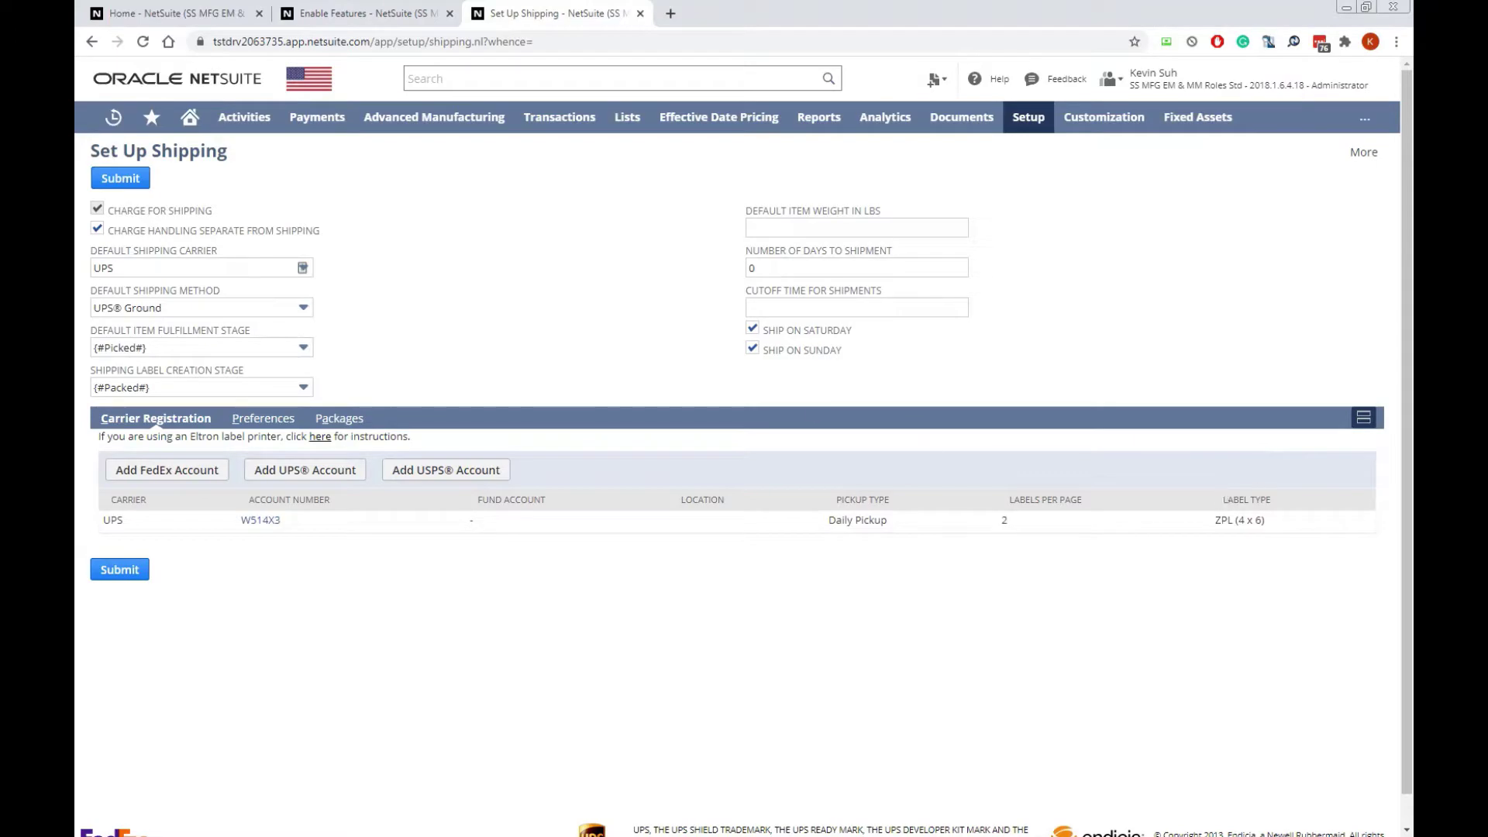
{"action": "key", "text": "alt+Tab"}
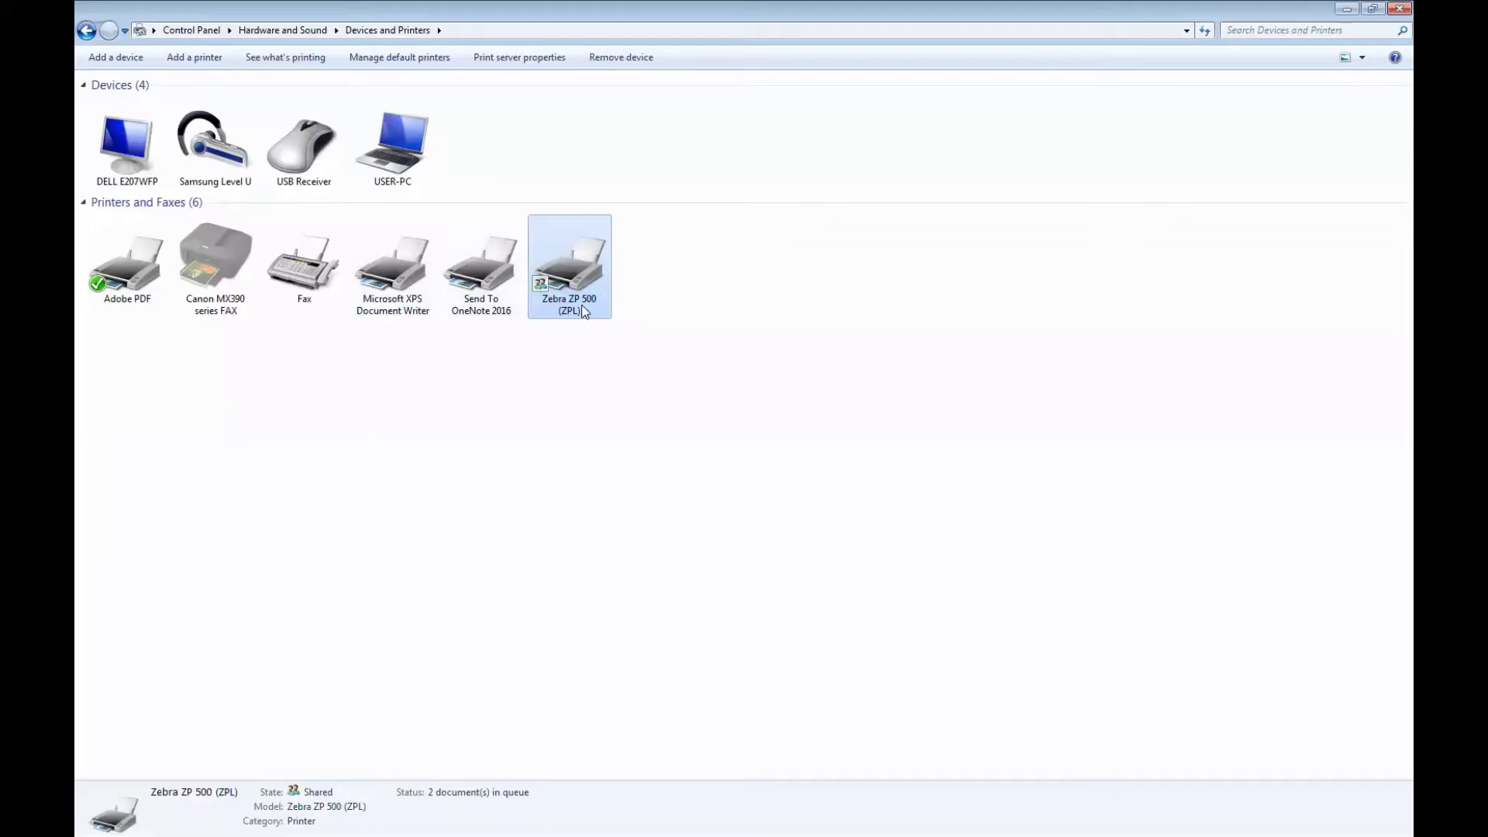
Open Printer properties for the Zebra ZP 500 (ZPL) from its right-click menu
{"action": "mouse_move", "coordinate": [585, 311]}
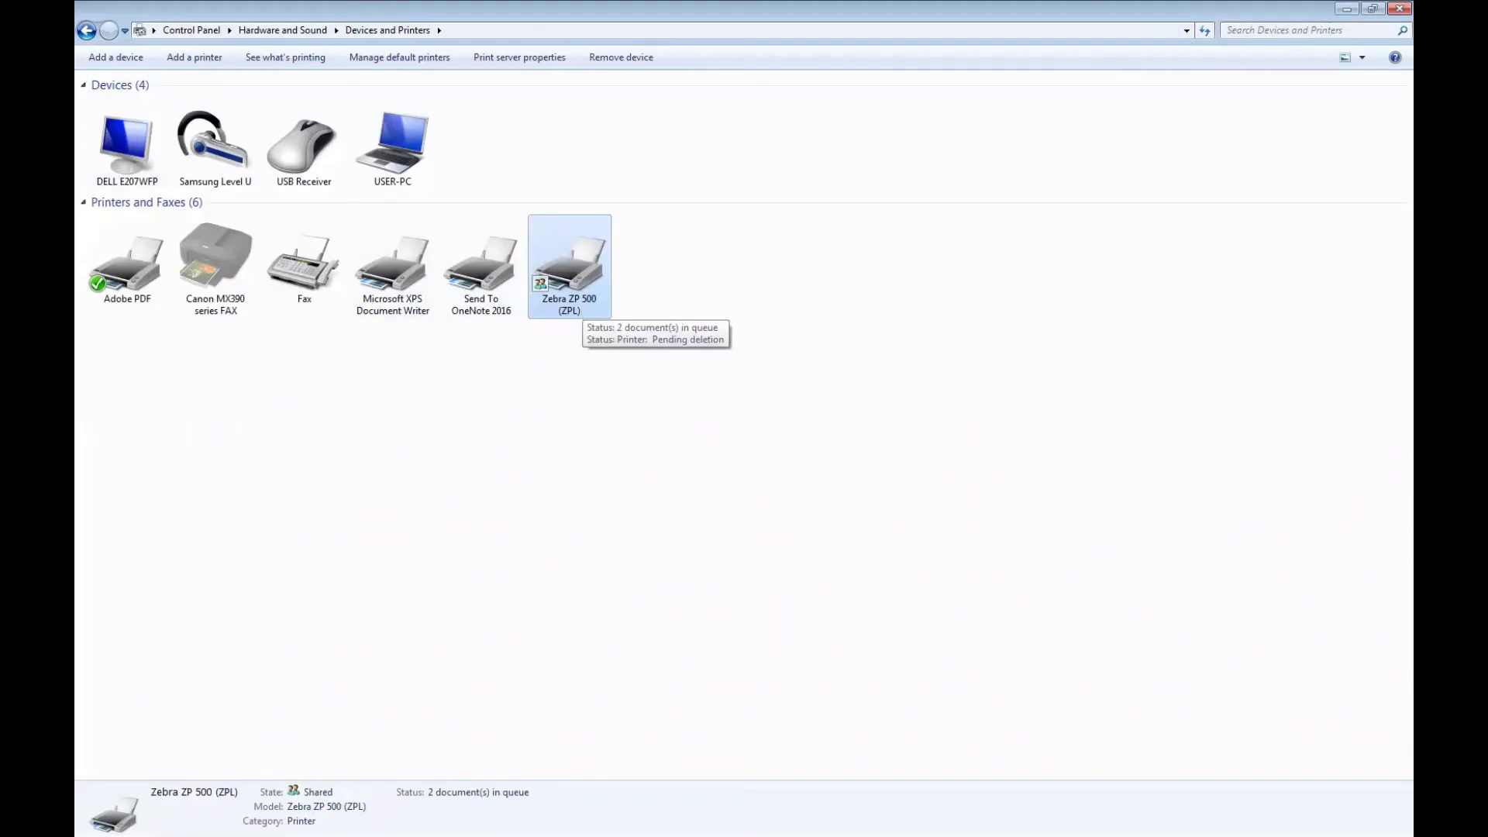
{"action": "right_click", "coordinate": [583, 290]}
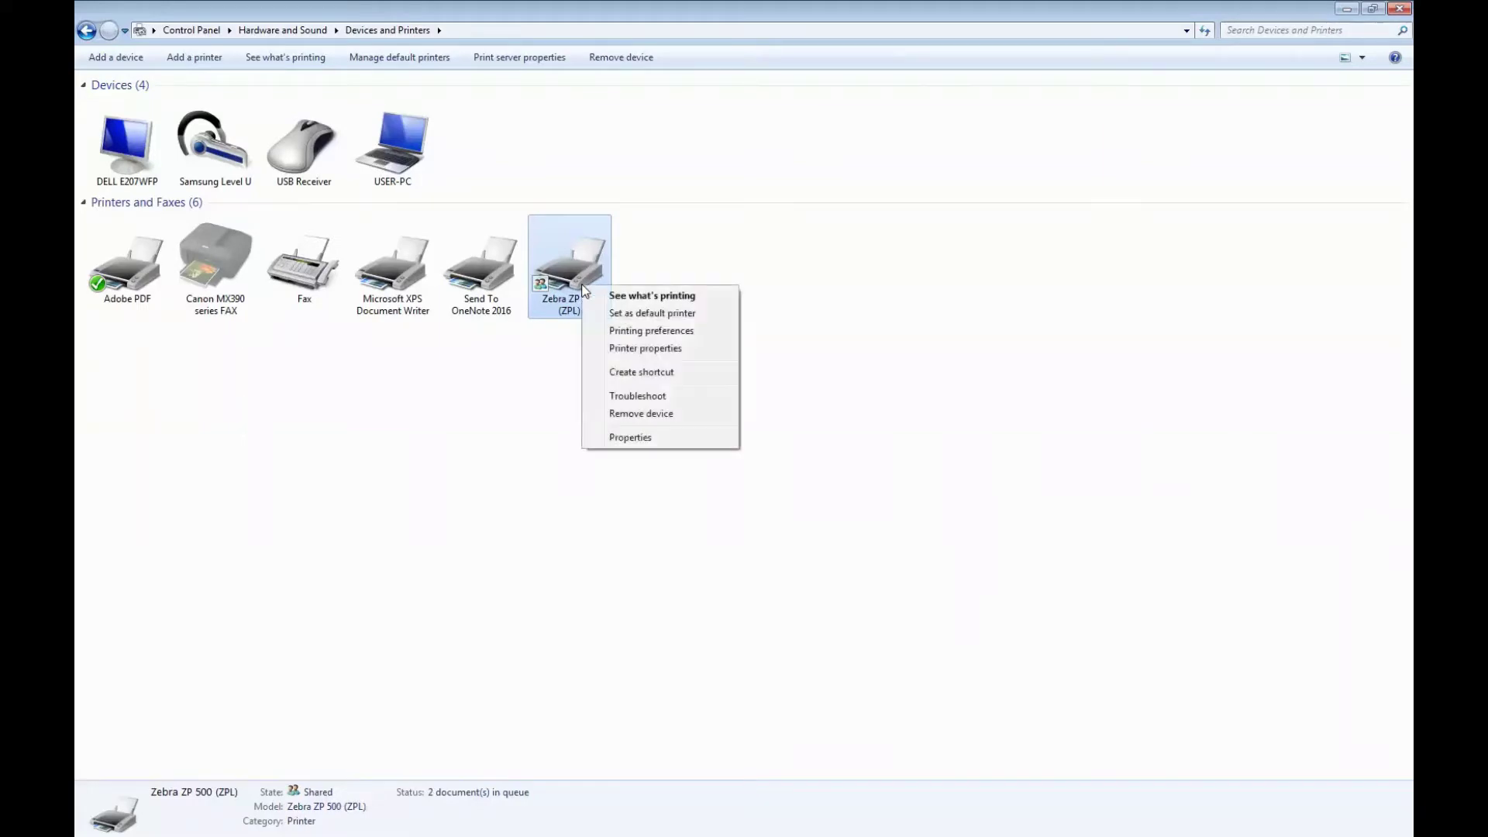
{"action": "left_click", "coordinate": [645, 350]}
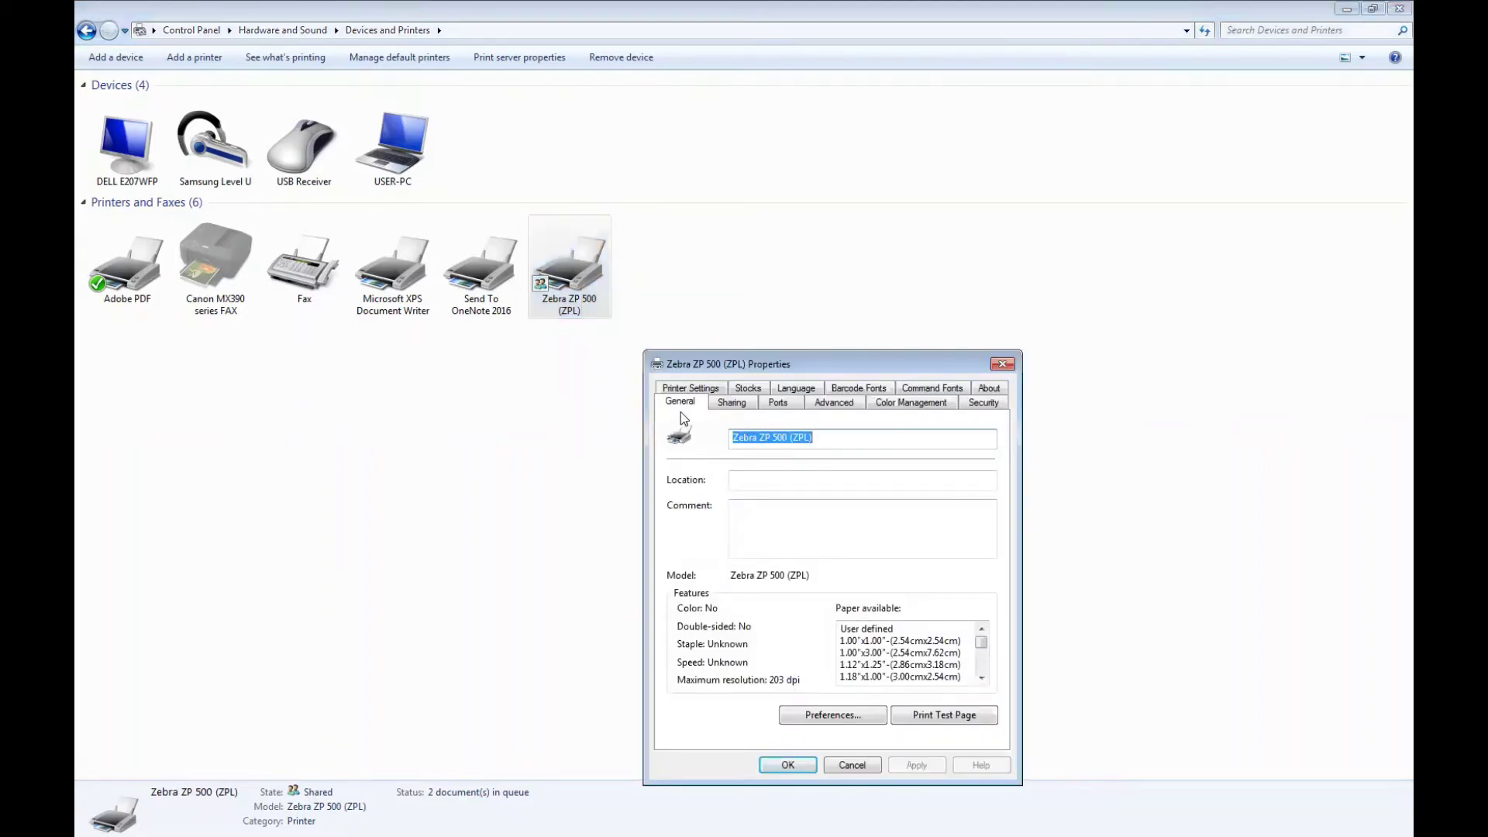
Confirm the Sharing tab lists the share name Zebra123, then close the properties with OK
{"action": "left_click", "coordinate": [734, 405]}
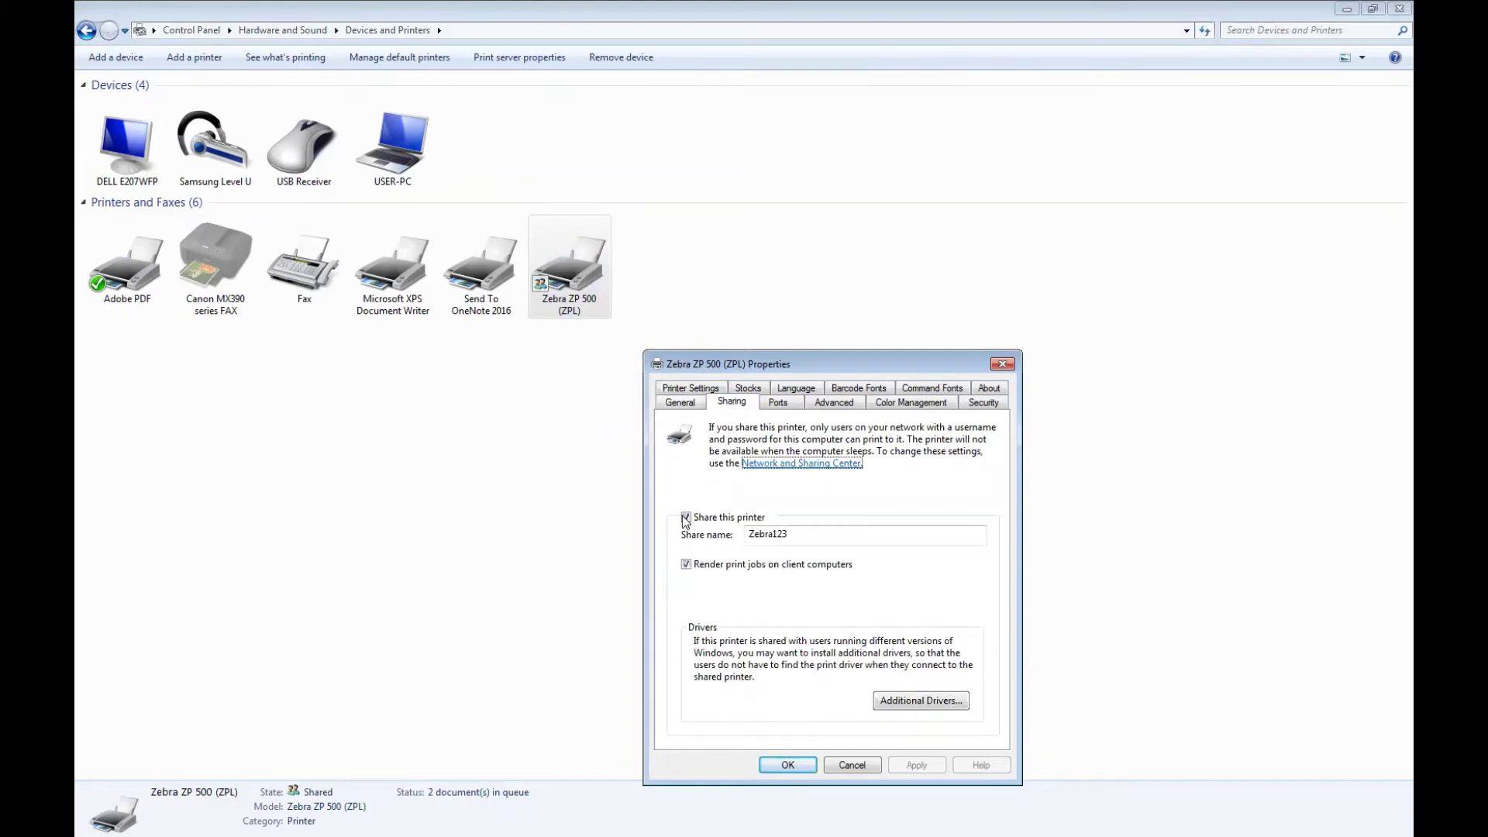
{"action": "left_click_drag", "start_coordinate": [811, 534], "coordinate": [746, 534]}
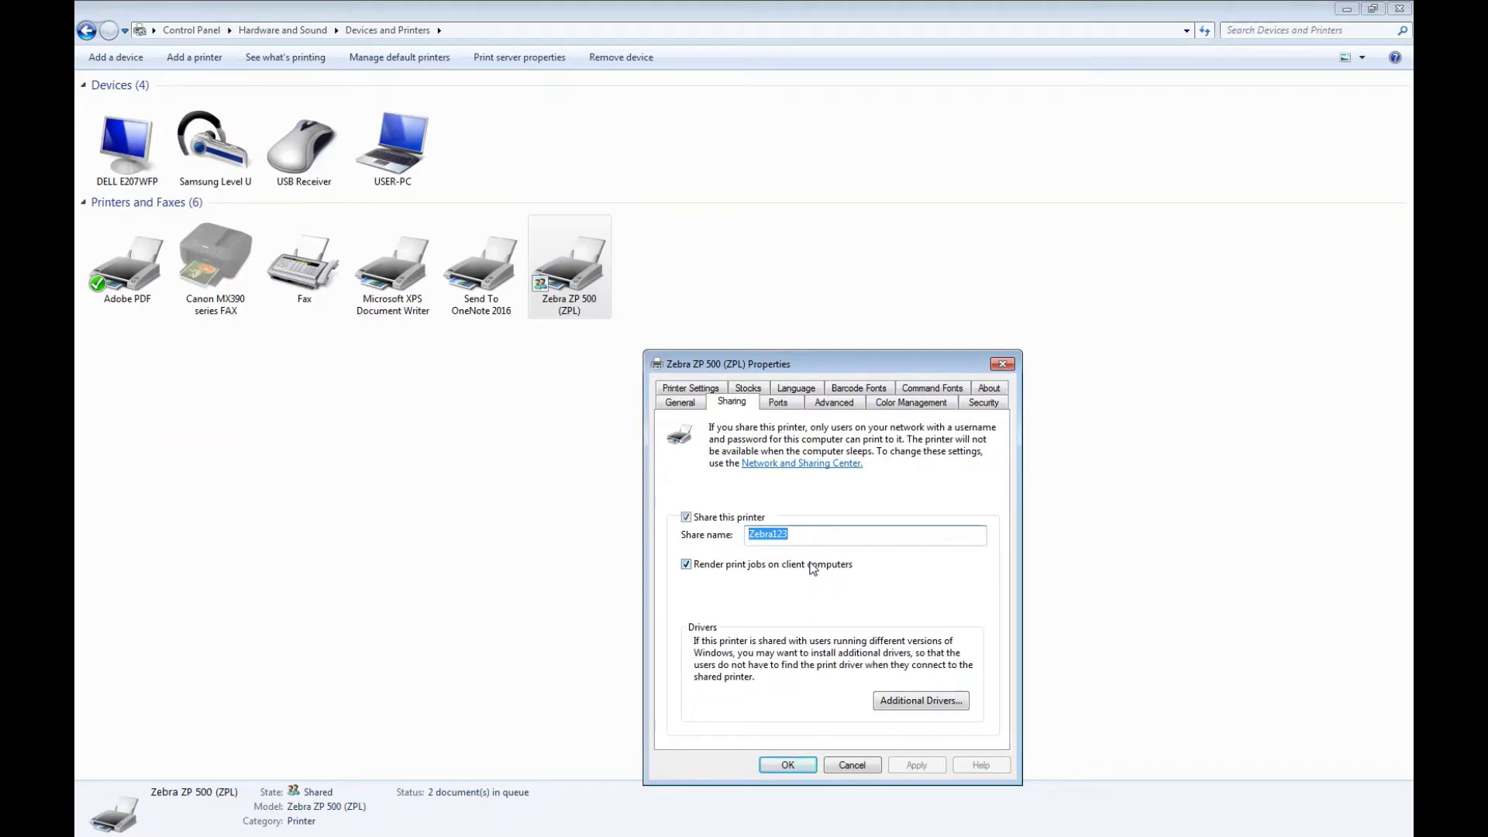
{"action": "left_click_drag", "start_coordinate": [792, 534], "coordinate": [742, 532]}
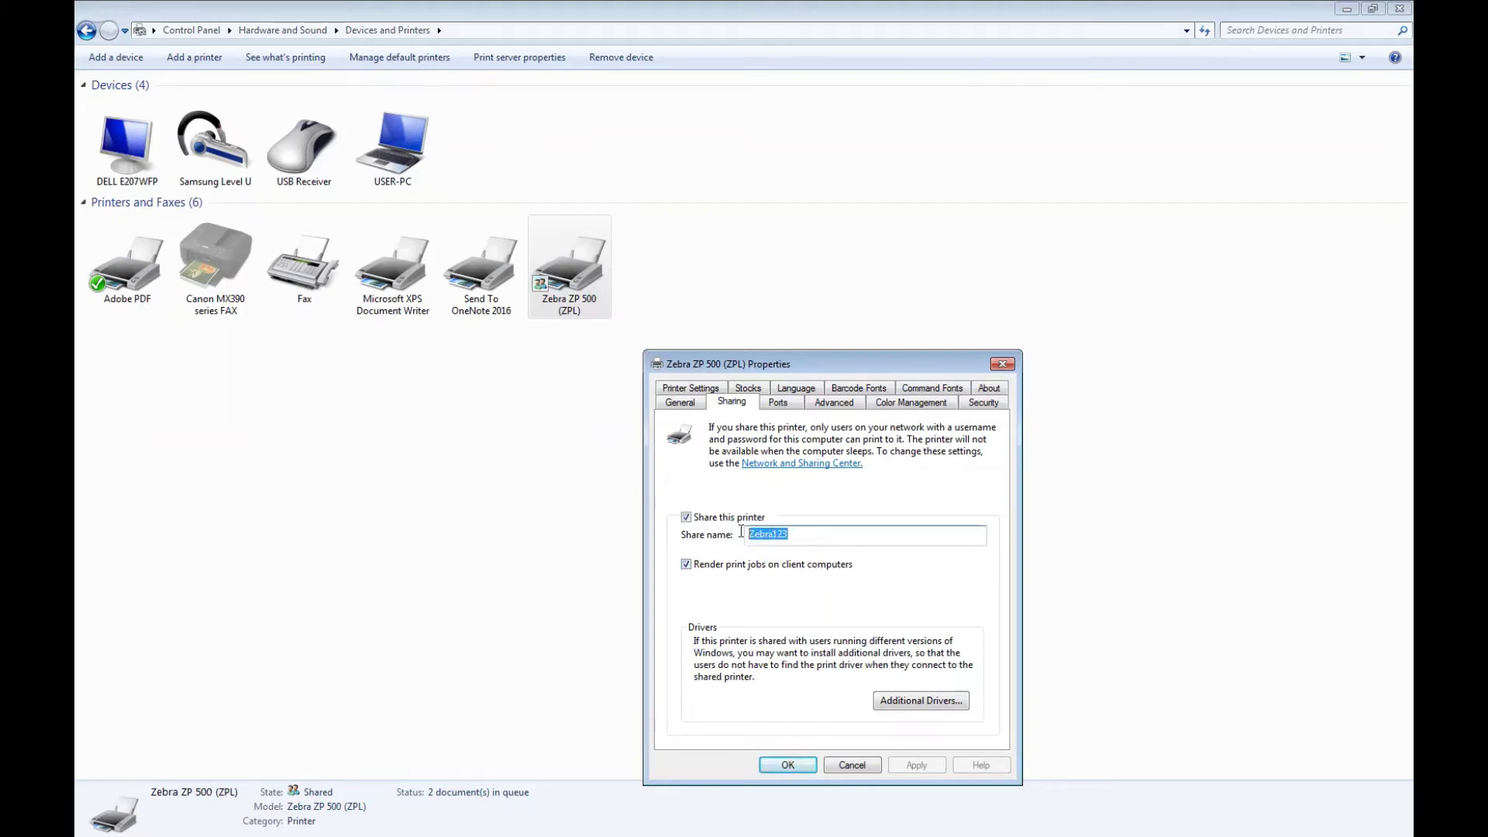
{"action": "left_click", "coordinate": [787, 765]}
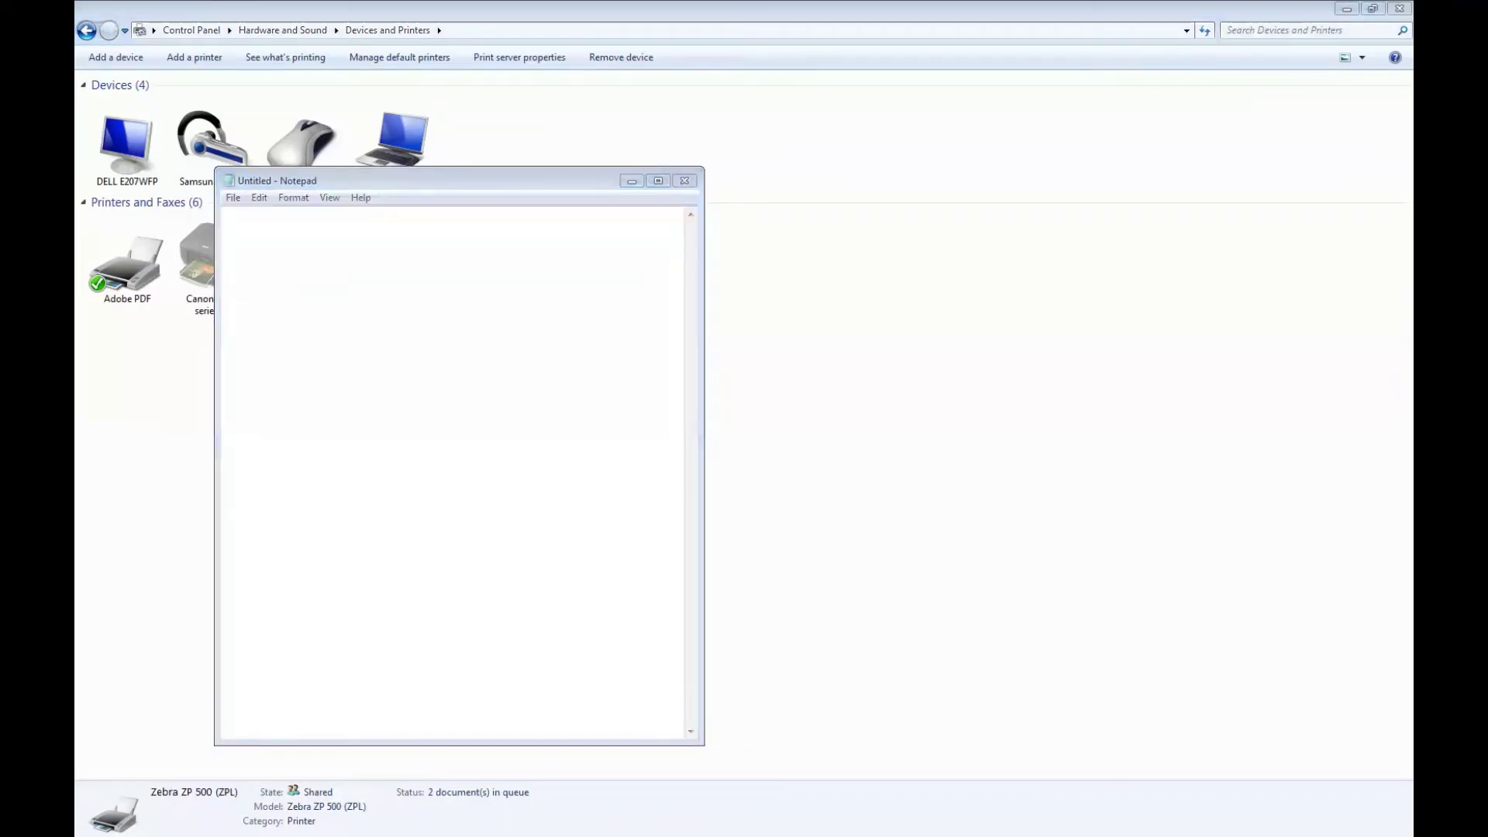
Paste the Net use/Copy/Net use lines and replace PrinterName with Zebra123
{"action": "left_click", "coordinate": [441, 309]}
{"action": "type", "text": "Net Cop Net"}
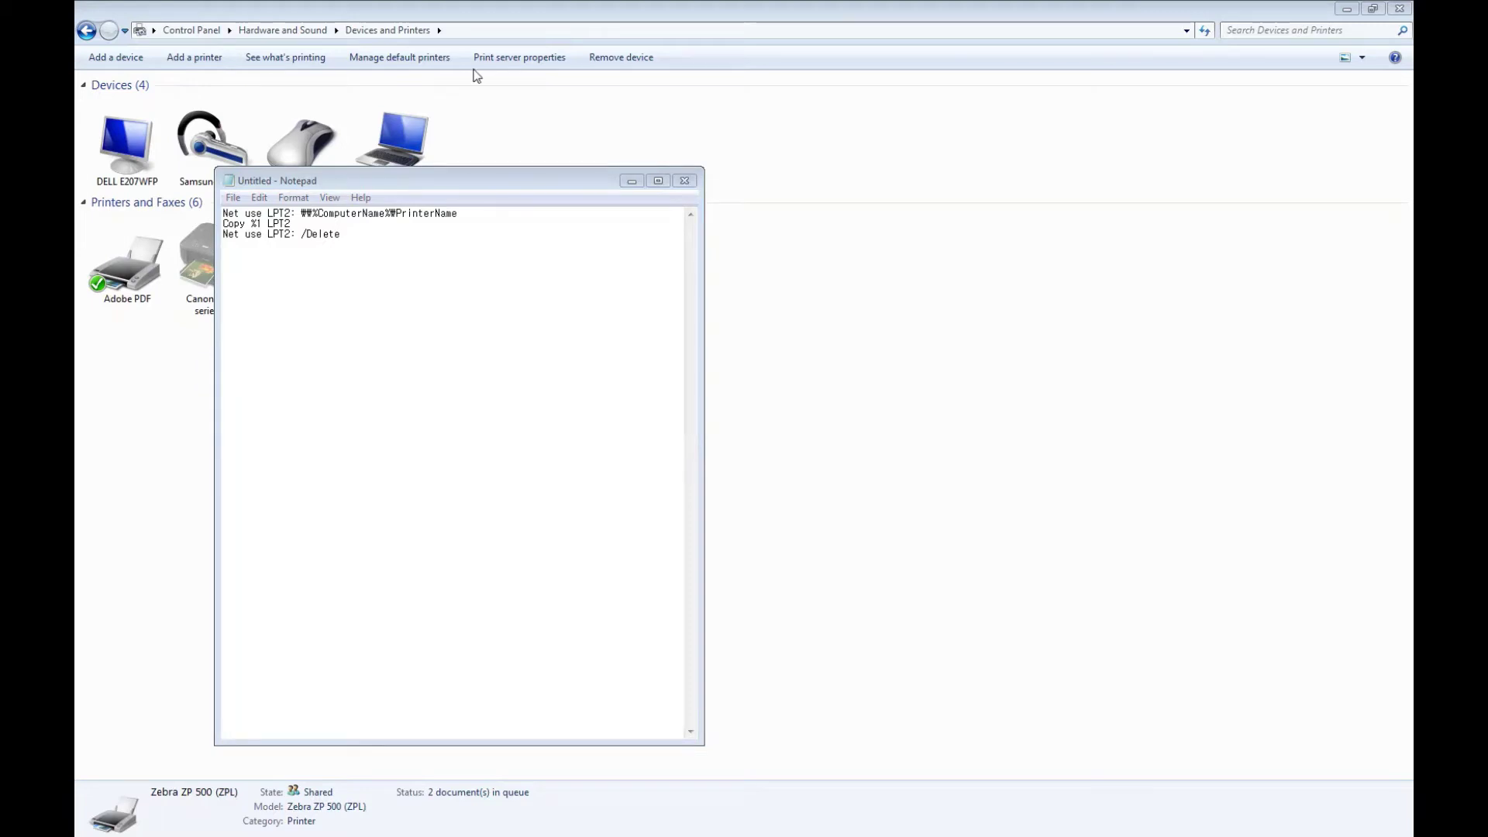
{"action": "left_click", "coordinate": [430, 213]}
{"action": "double_click", "coordinate": [430, 214]}
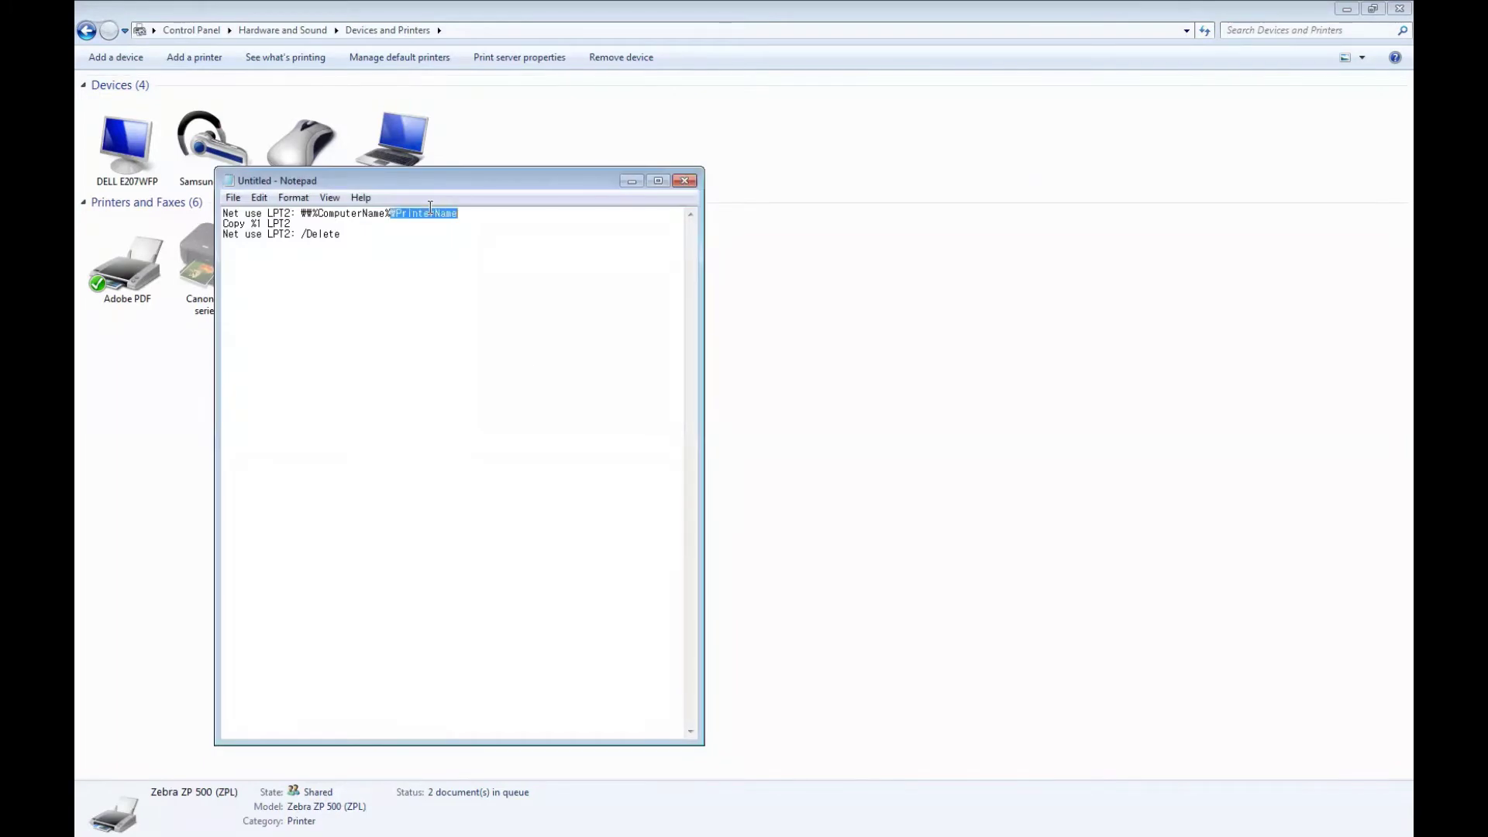
{"action": "left_click", "coordinate": [475, 210]}
{"action": "double_click", "coordinate": [474, 210]}
{"action": "left_click", "coordinate": [481, 209]}
{"action": "left_click_drag", "start_coordinate": [457, 213], "coordinate": [394, 213]}
{"action": "type", "text": "Zebra123"}
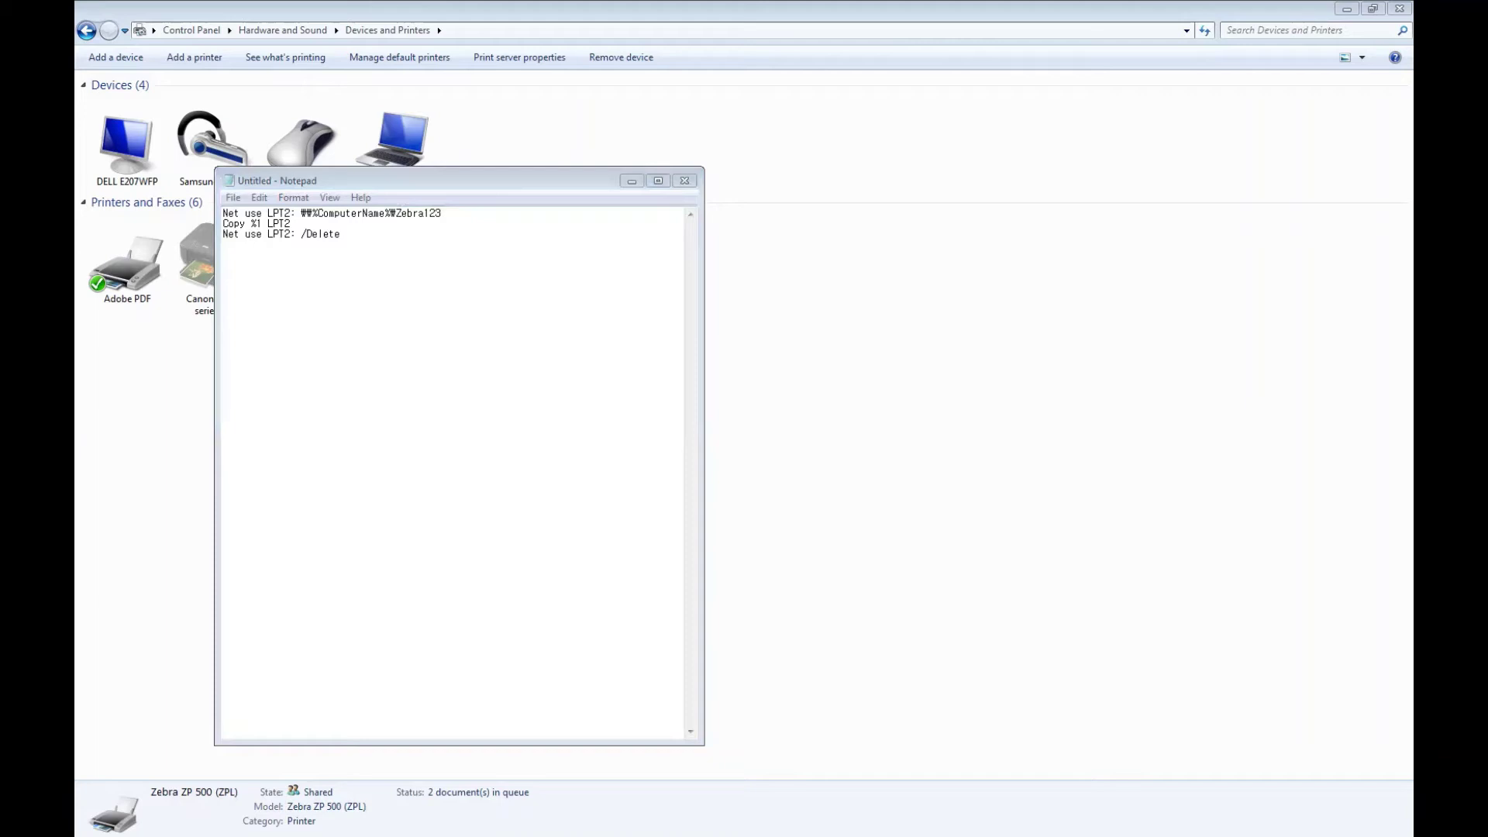
Save the script as label.bat with All Files type, replacing the existing file
{"action": "left_click", "coordinate": [342, 289]}
{"action": "left_click", "coordinate": [234, 198]}
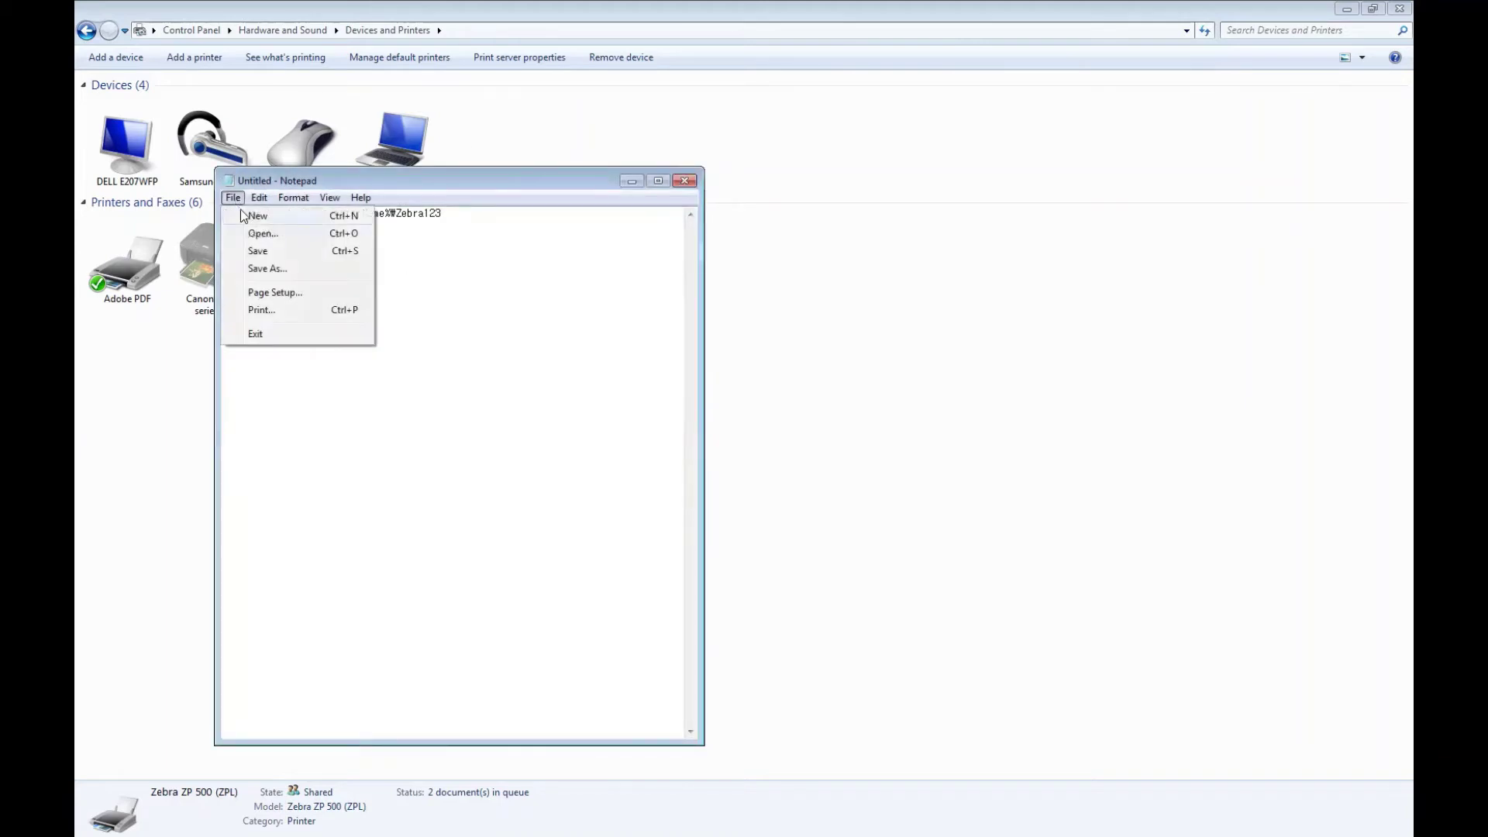
{"action": "left_click", "coordinate": [267, 268]}
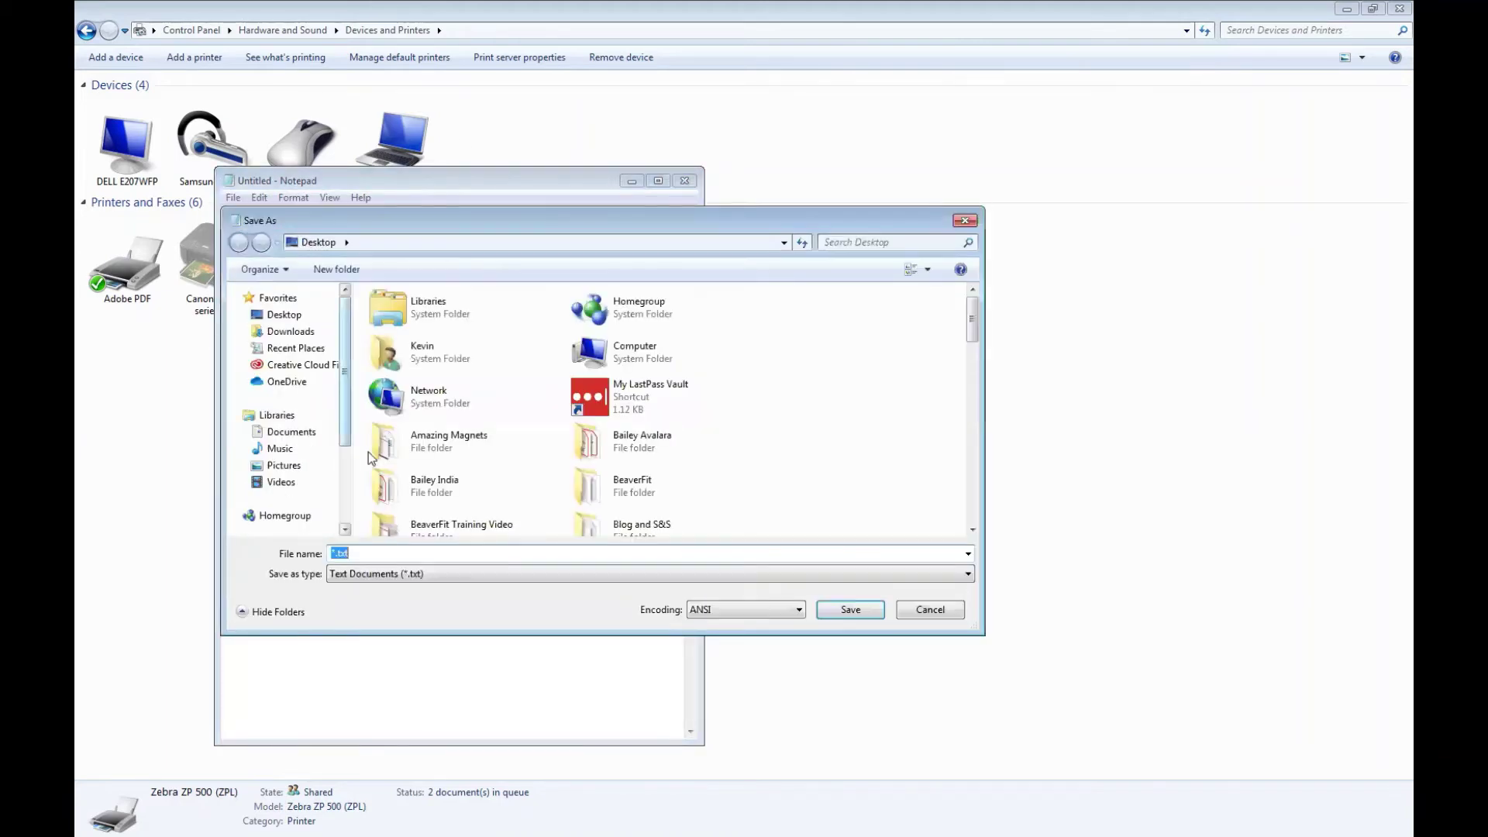
{"action": "left_click", "coordinate": [383, 584]}
{"action": "left_click", "coordinate": [379, 605]}
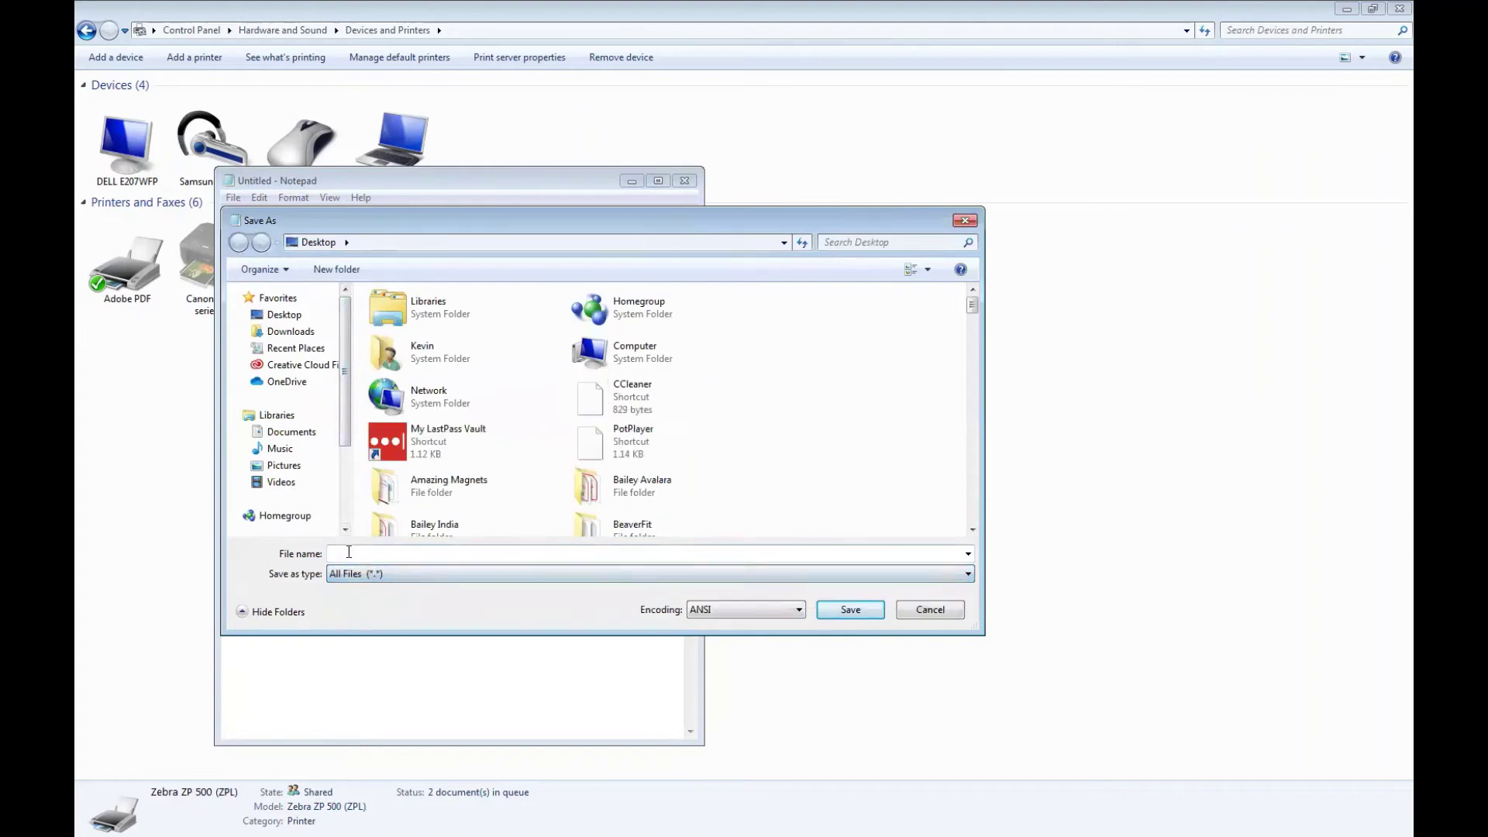
{"action": "left_click", "coordinate": [349, 551]}
{"action": "type", "text": "label"}
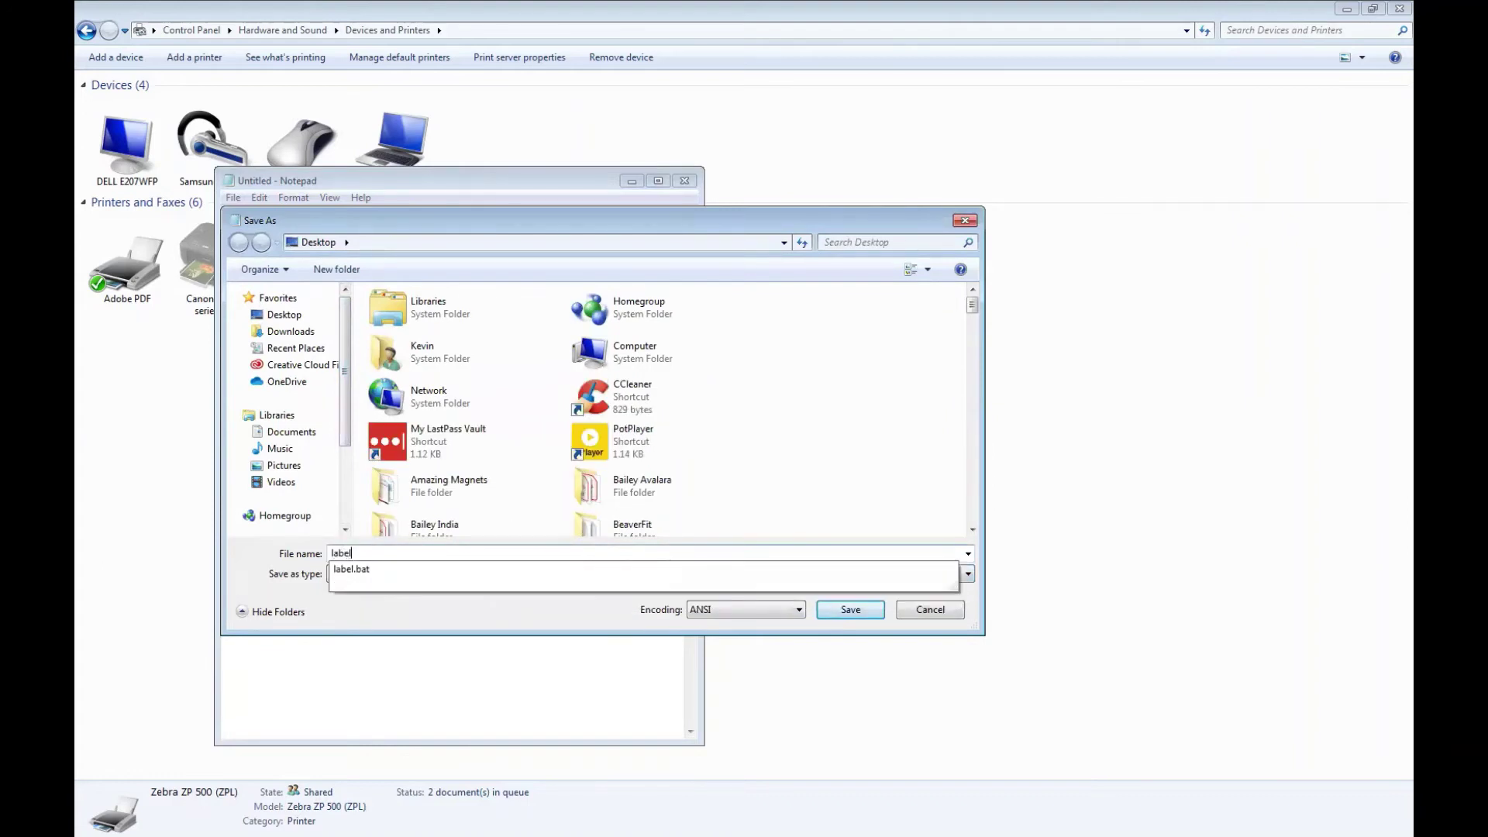
{"action": "type", "text": ".bat"}
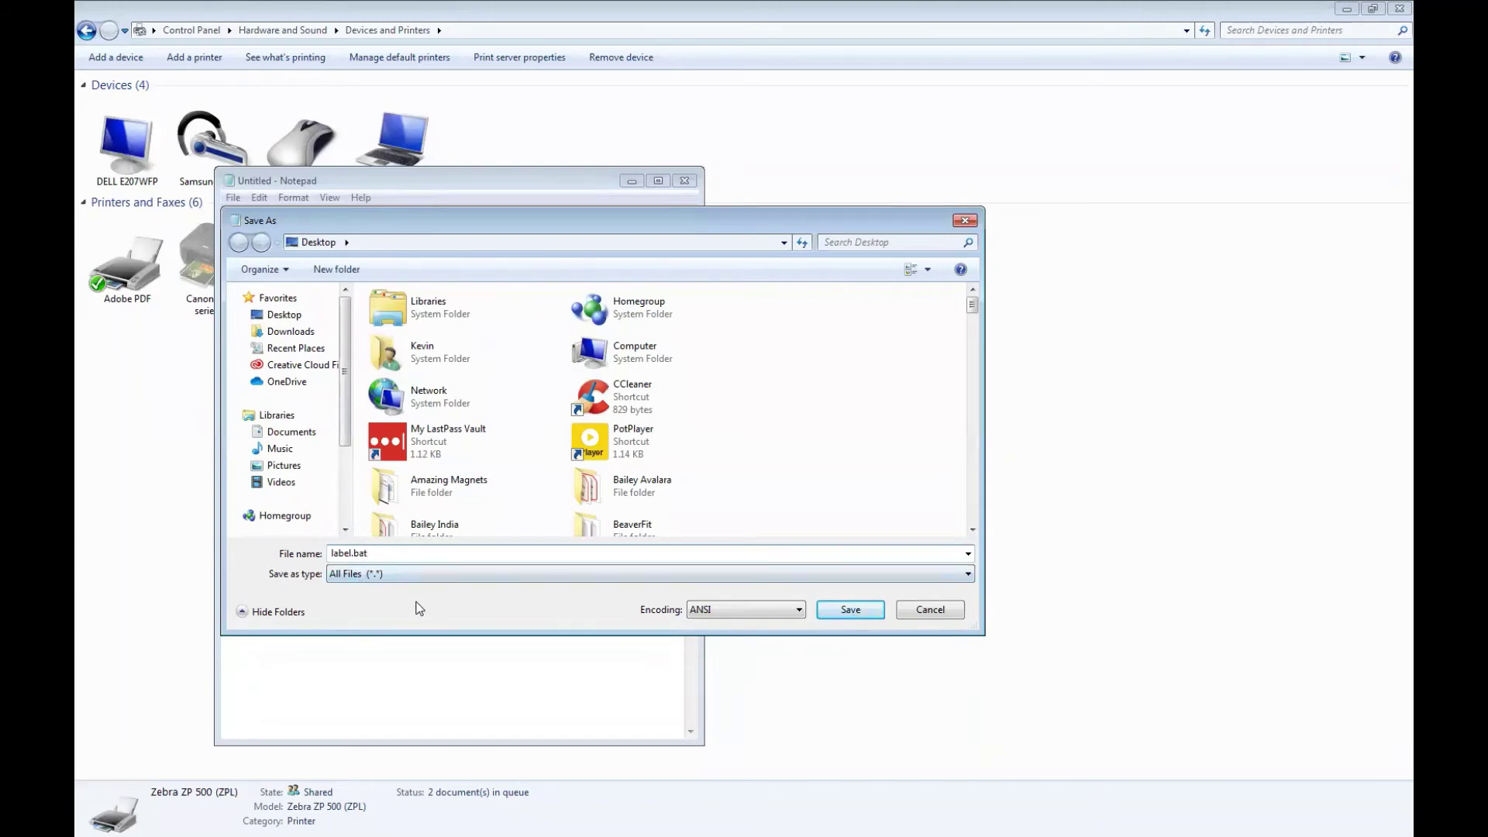
{"action": "left_click", "coordinate": [851, 607]}
{"action": "left_click", "coordinate": [782, 432]}
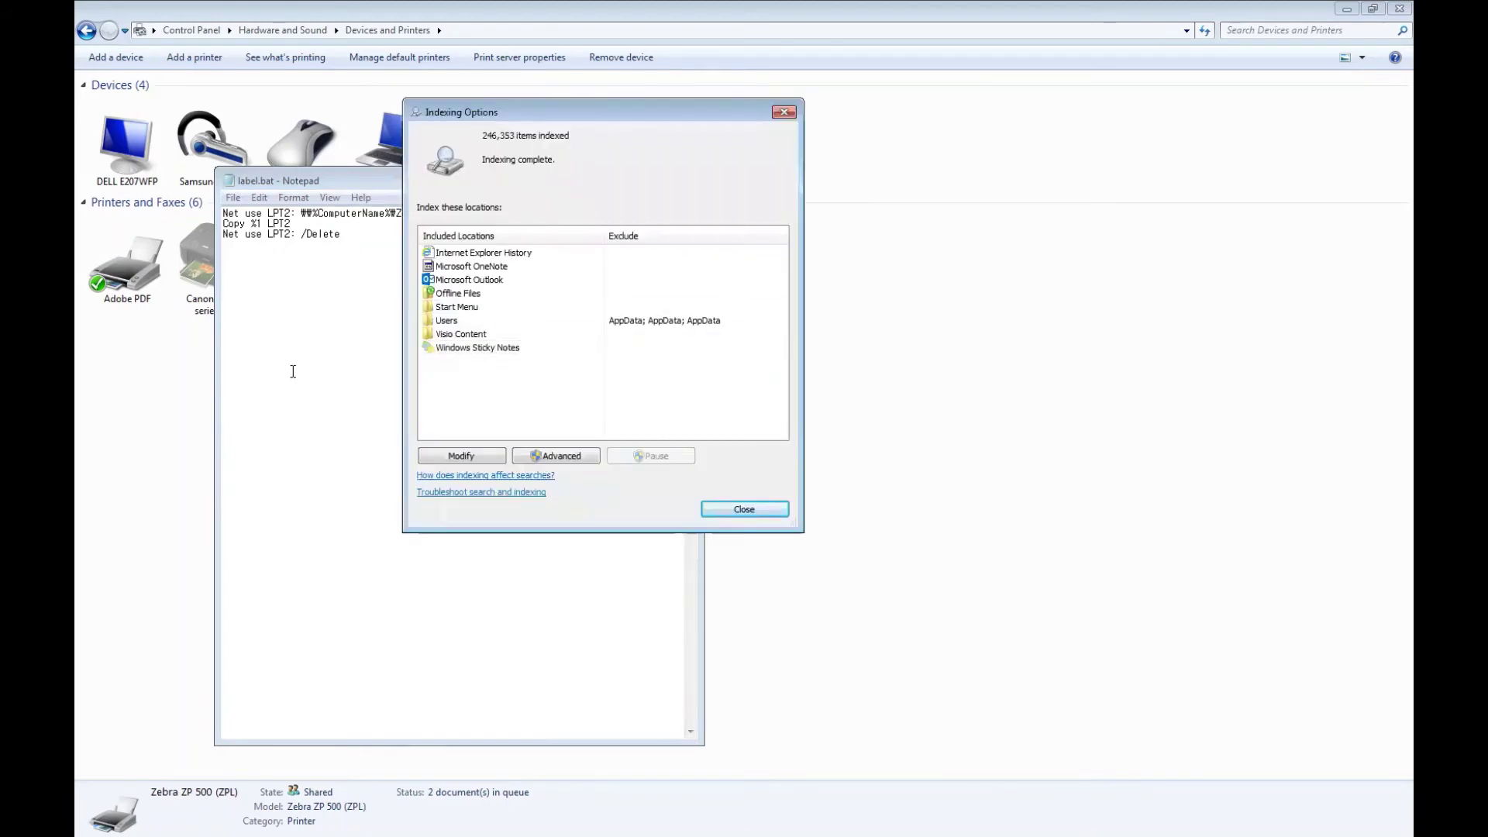
Add the zpl extension on the Advanced File Types tab, confirm with OK, and close Indexing Options
{"action": "left_click", "coordinate": [160, 485]}
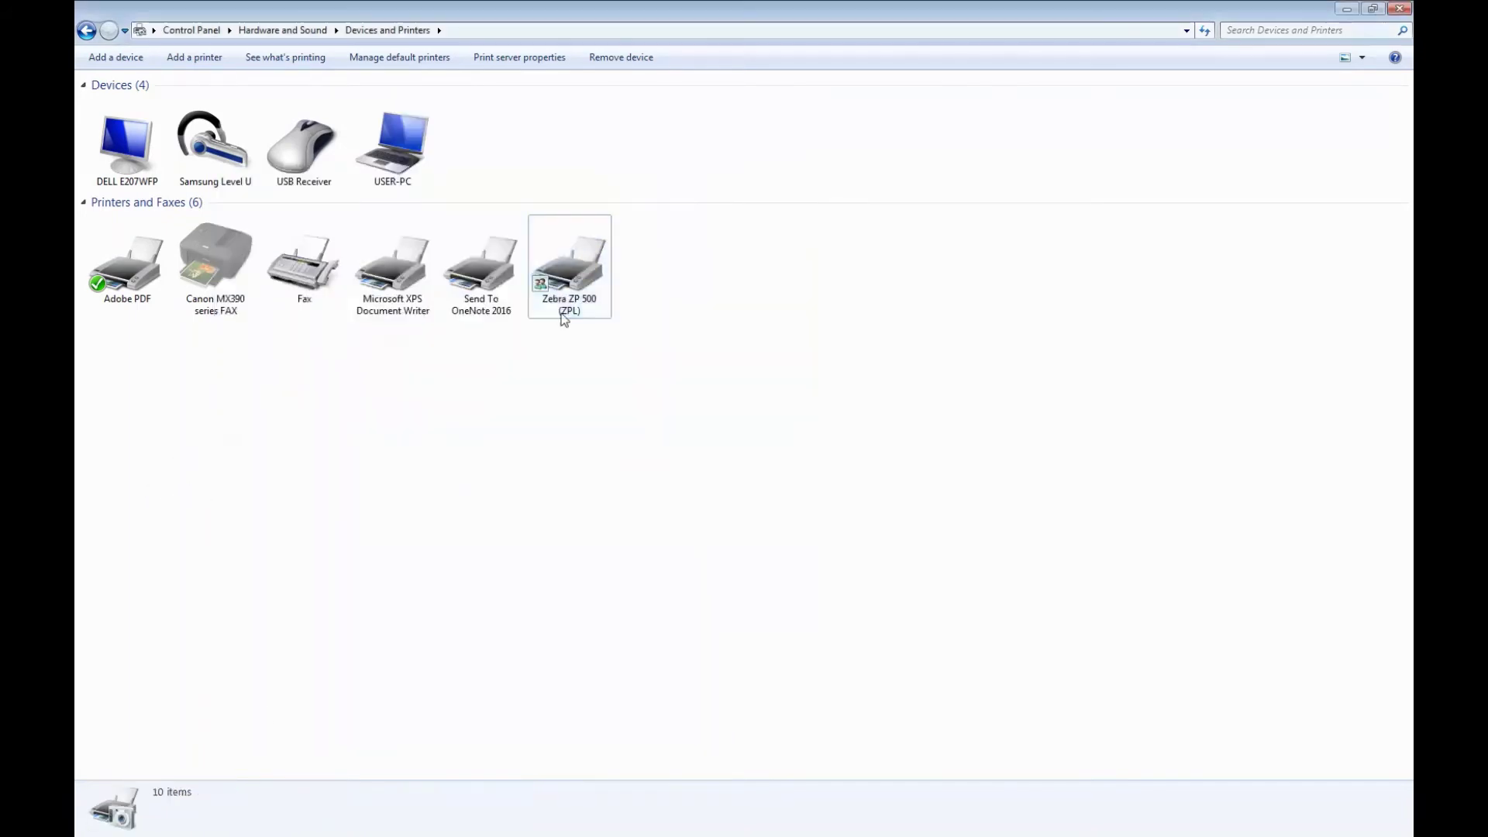
{"action": "key", "text": "alt+Tab"}
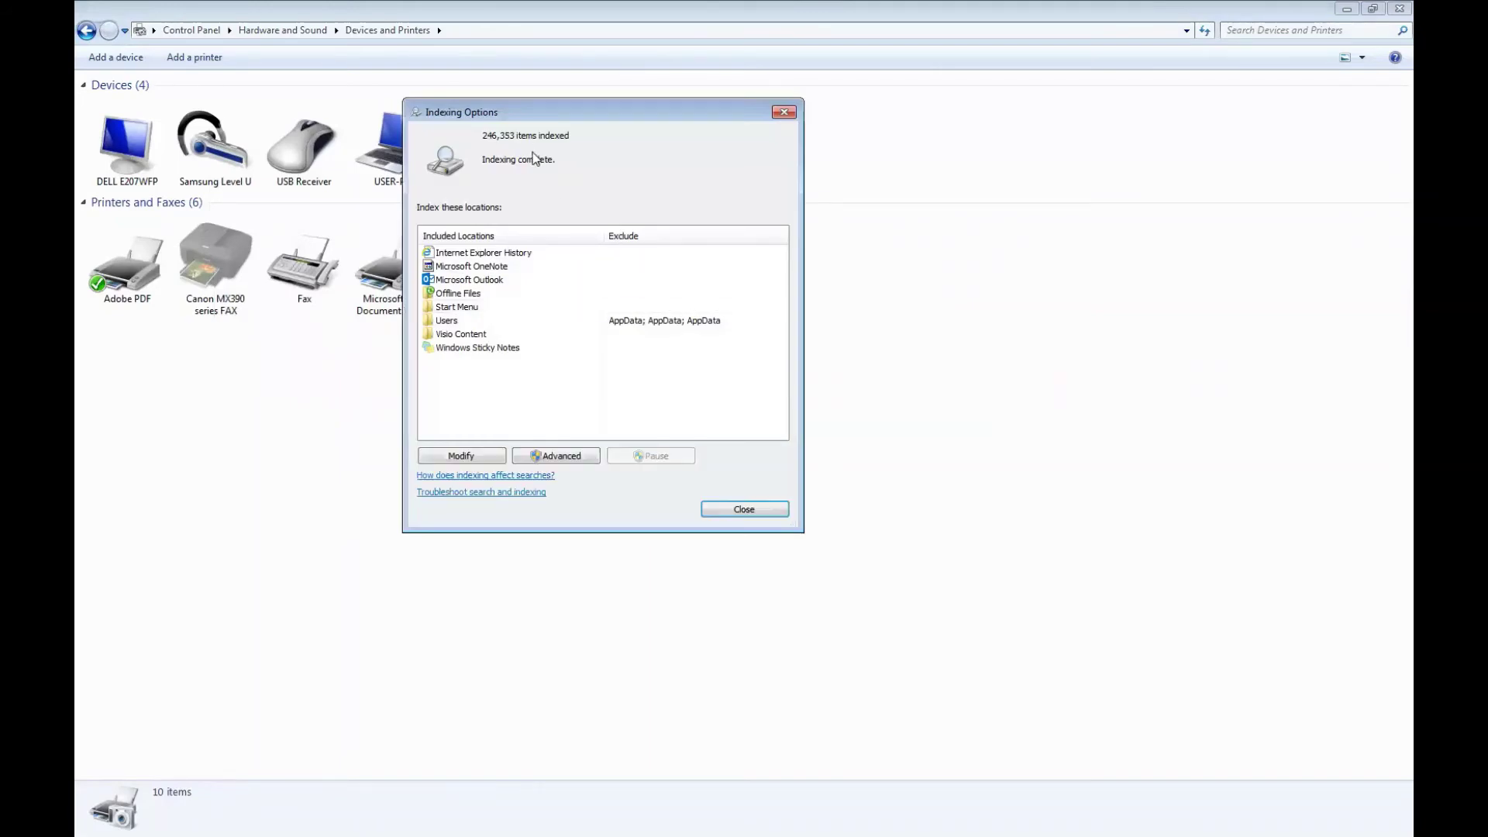
{"action": "left_click", "coordinate": [565, 458]}
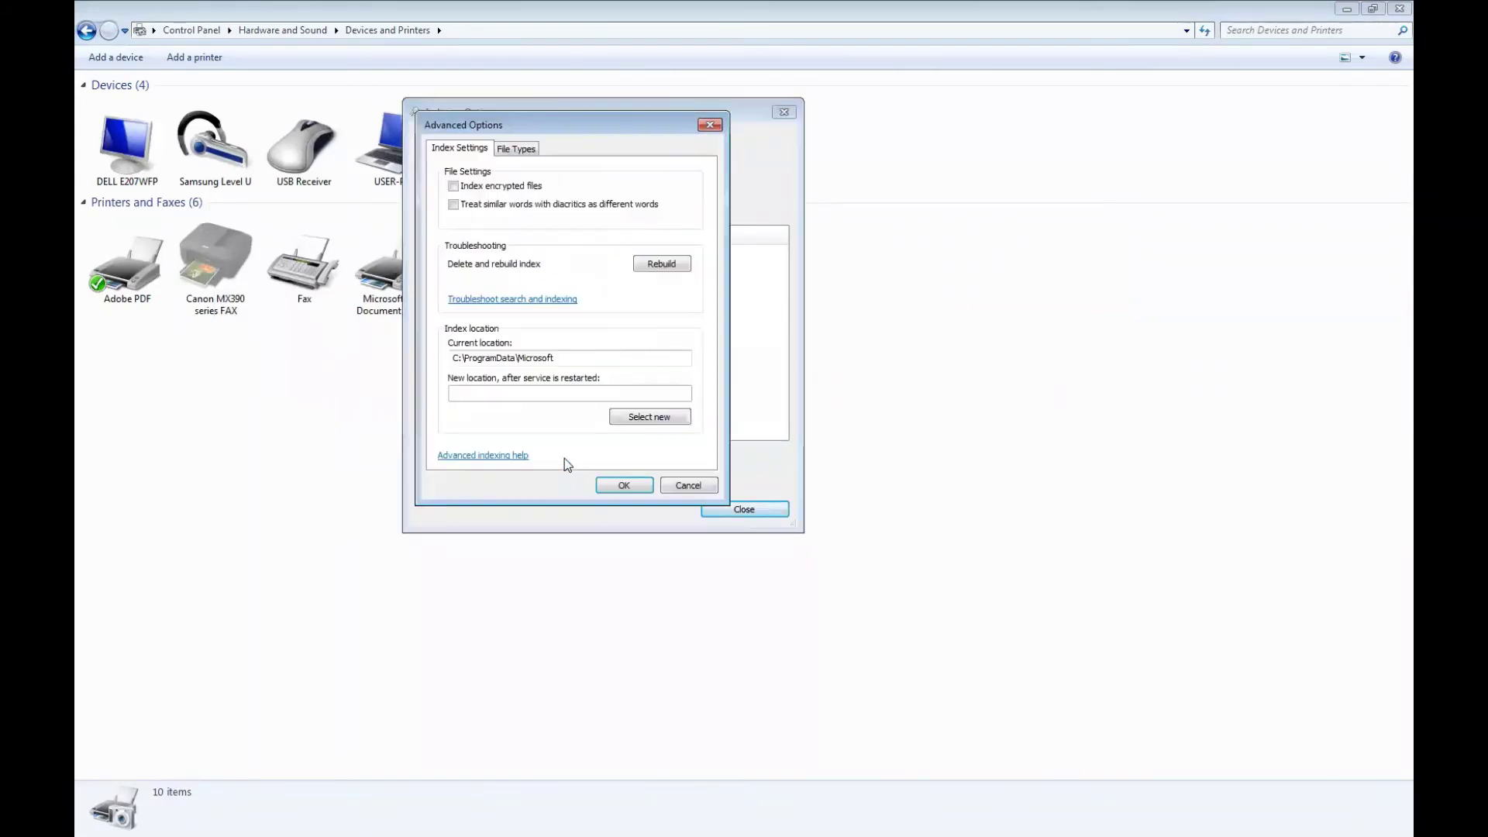
{"action": "left_click", "coordinate": [516, 149]}
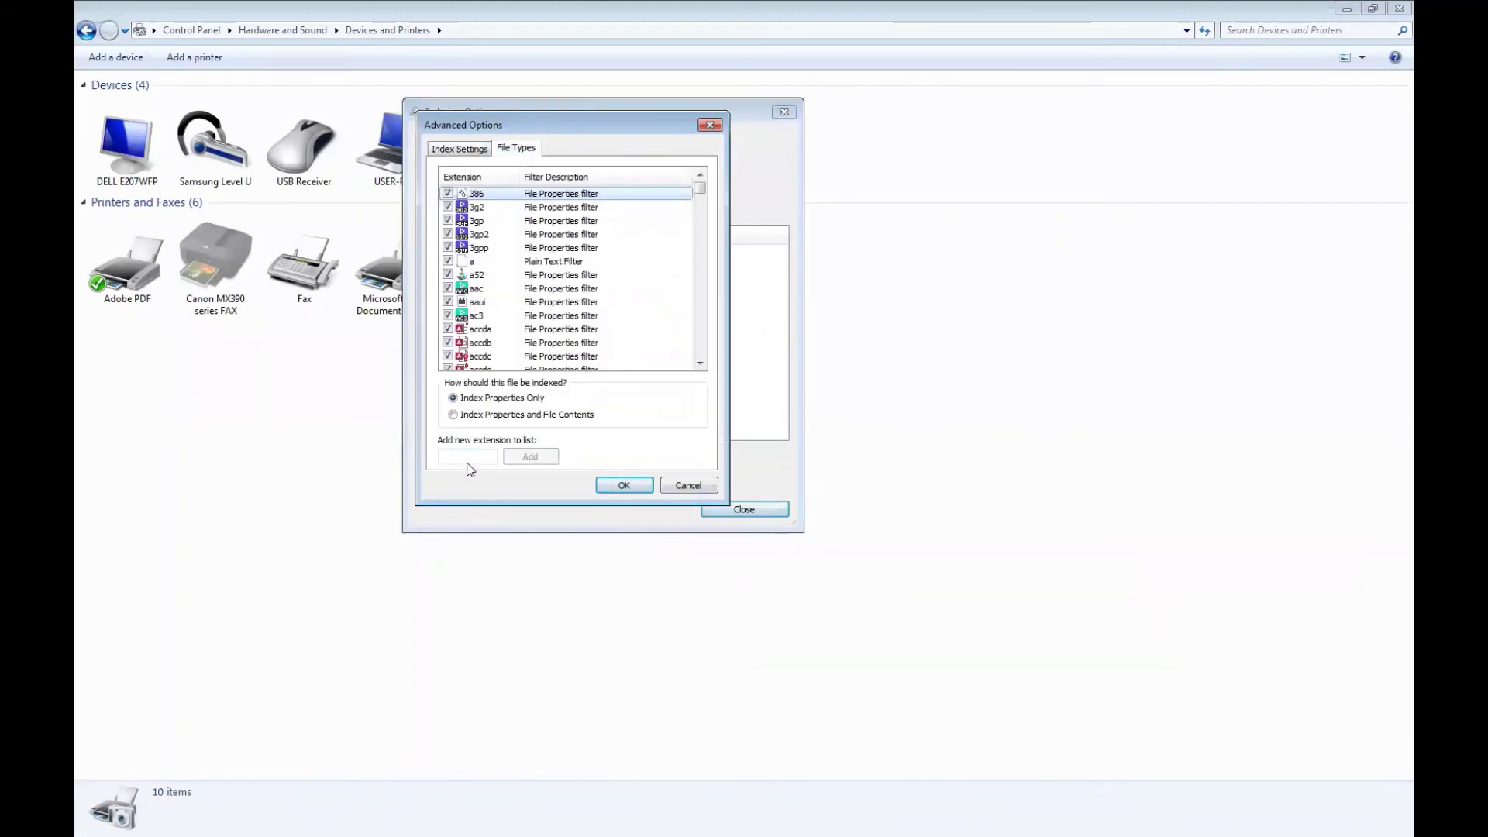
{"action": "left_click", "coordinate": [468, 462]}
{"action": "type", "text": "zpl"}
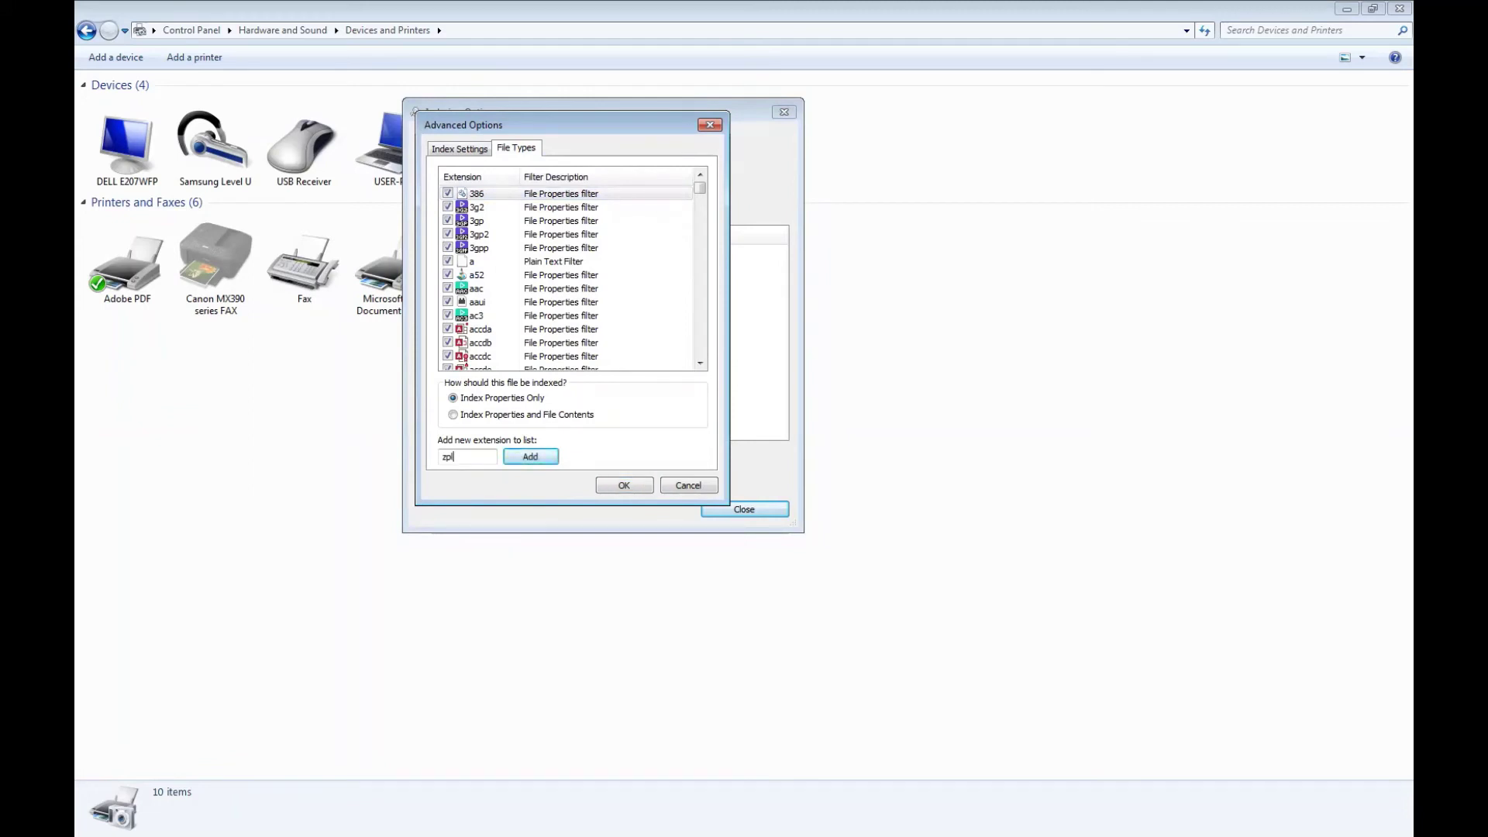
{"action": "left_click", "coordinate": [530, 457]}
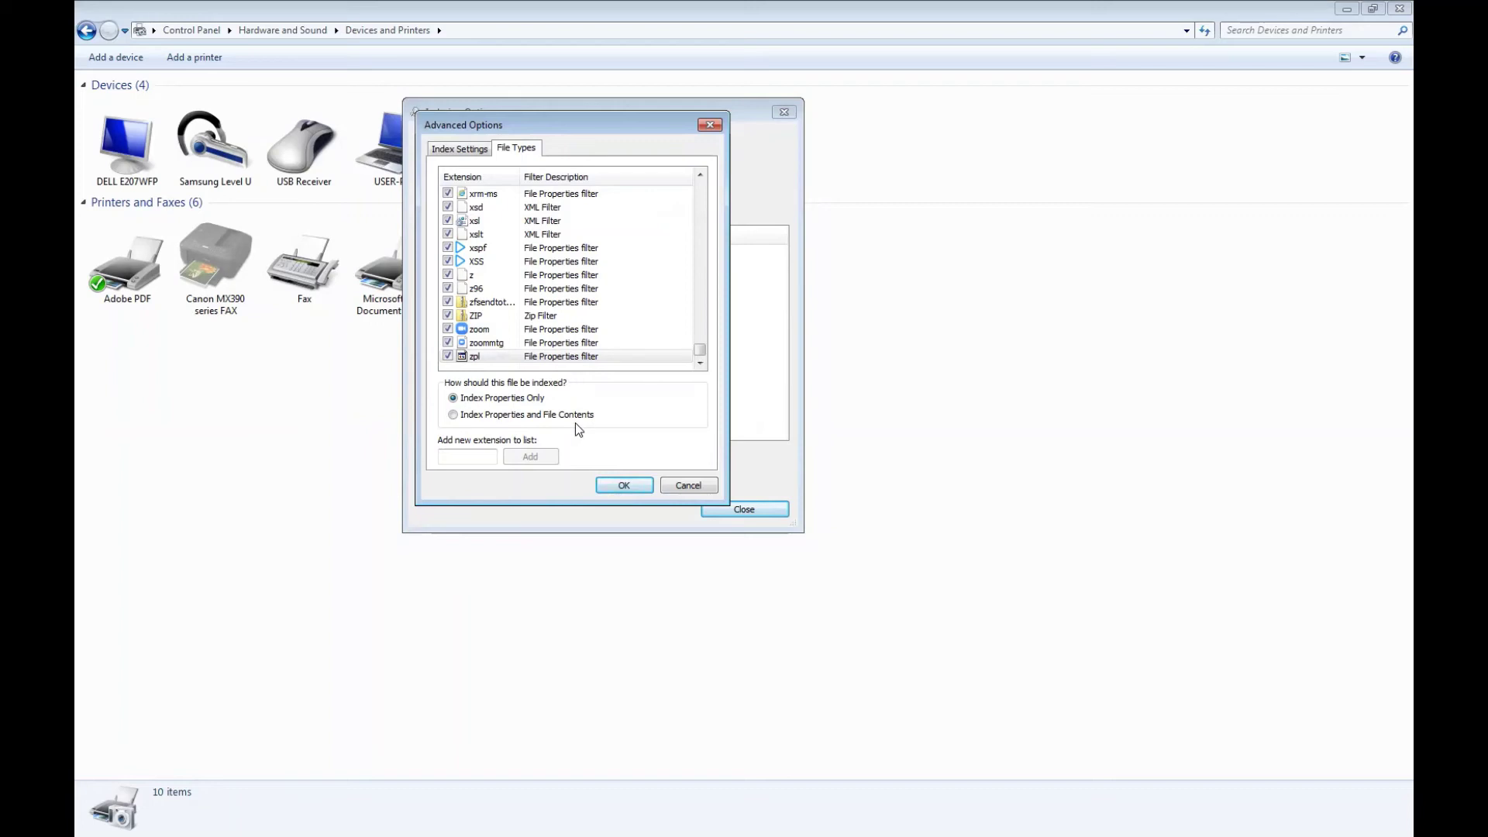
{"action": "left_click", "coordinate": [623, 487]}
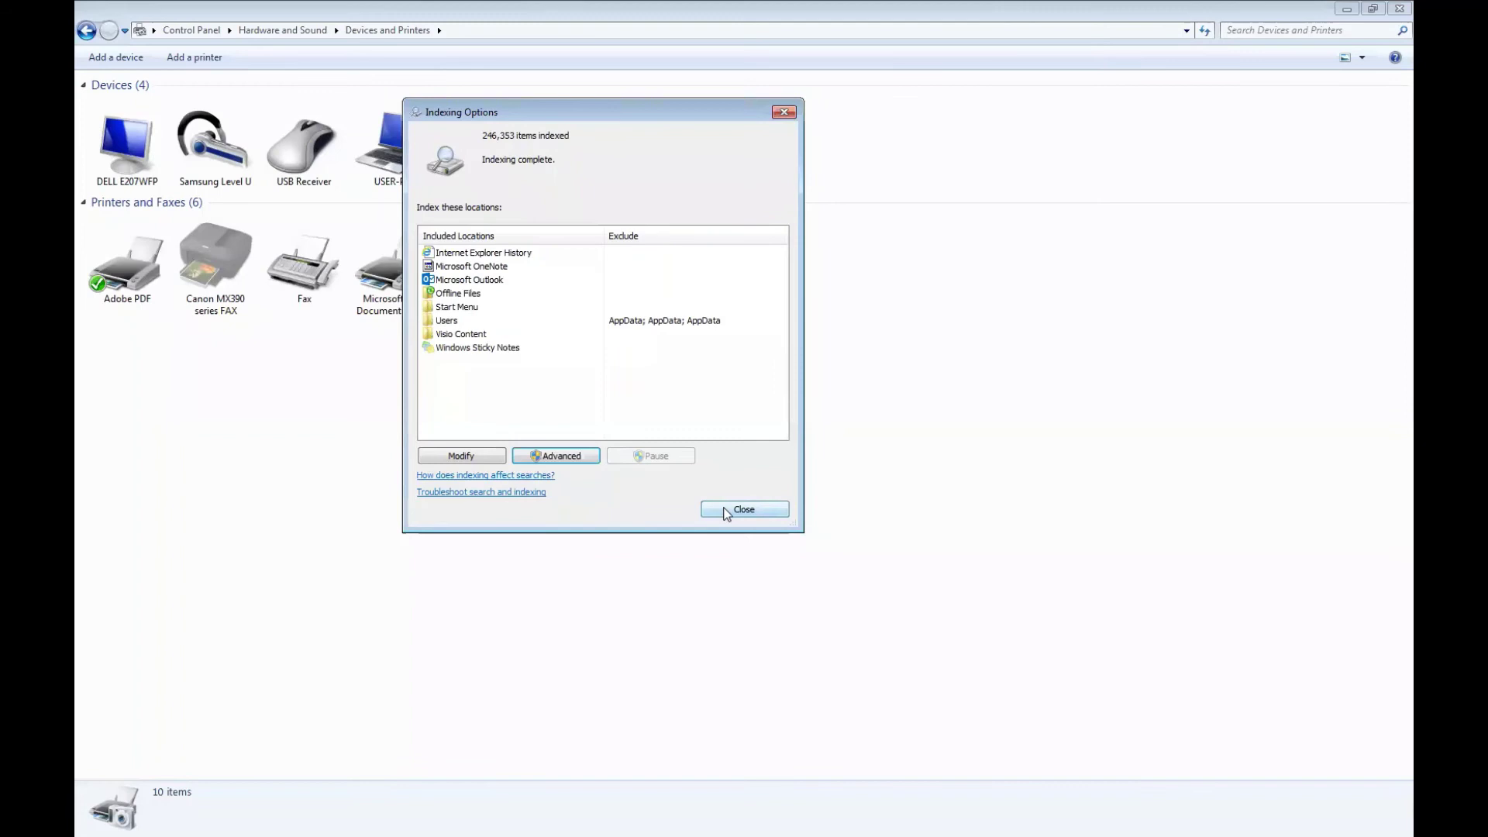
{"action": "left_click", "coordinate": [727, 511]}
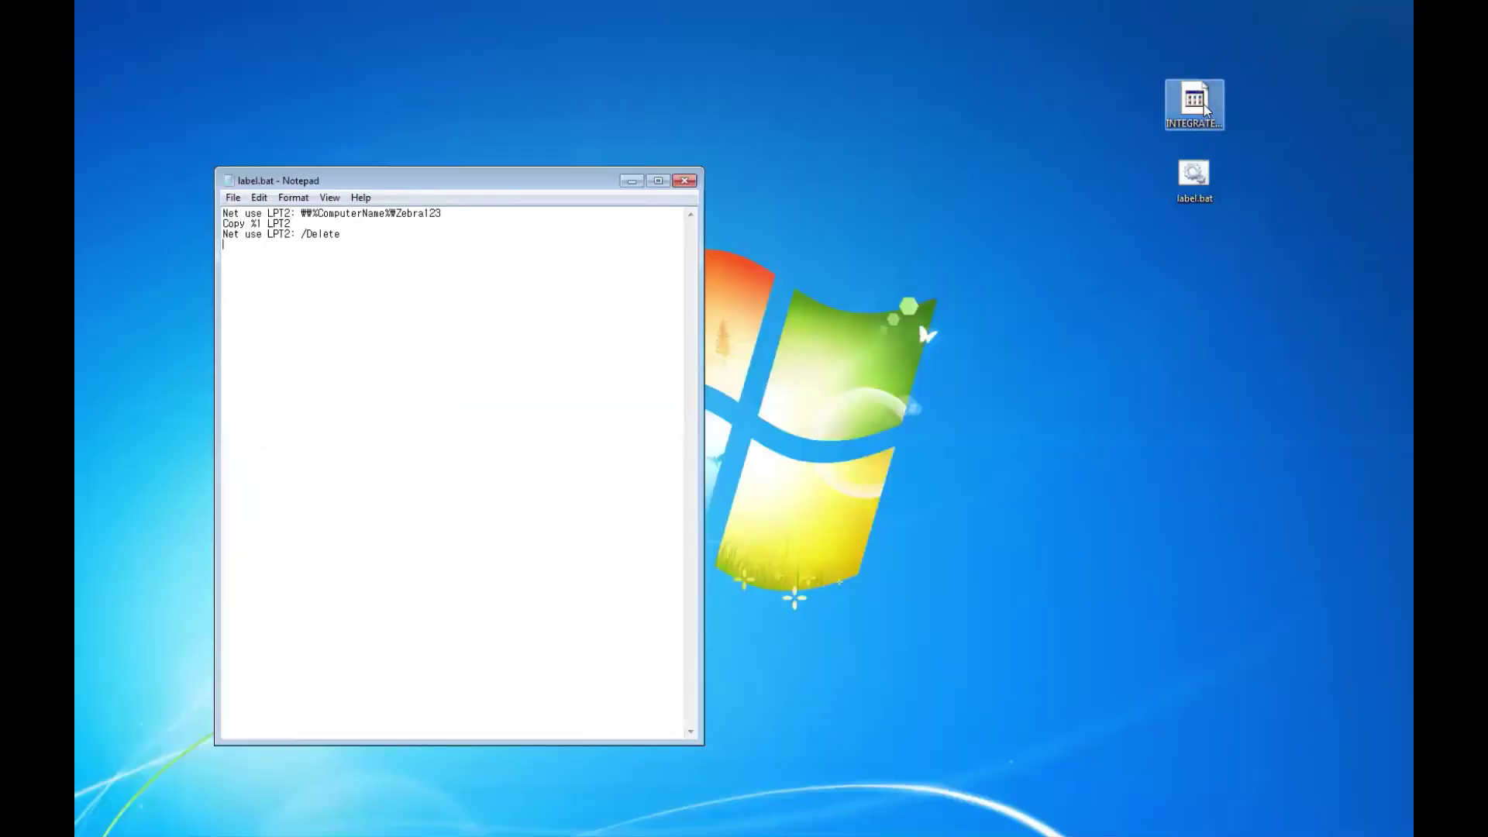
Set label.bat on the Desktop as the always-used program for the .zpl shipping label file
{"action": "right_click", "coordinate": [1206, 109]}
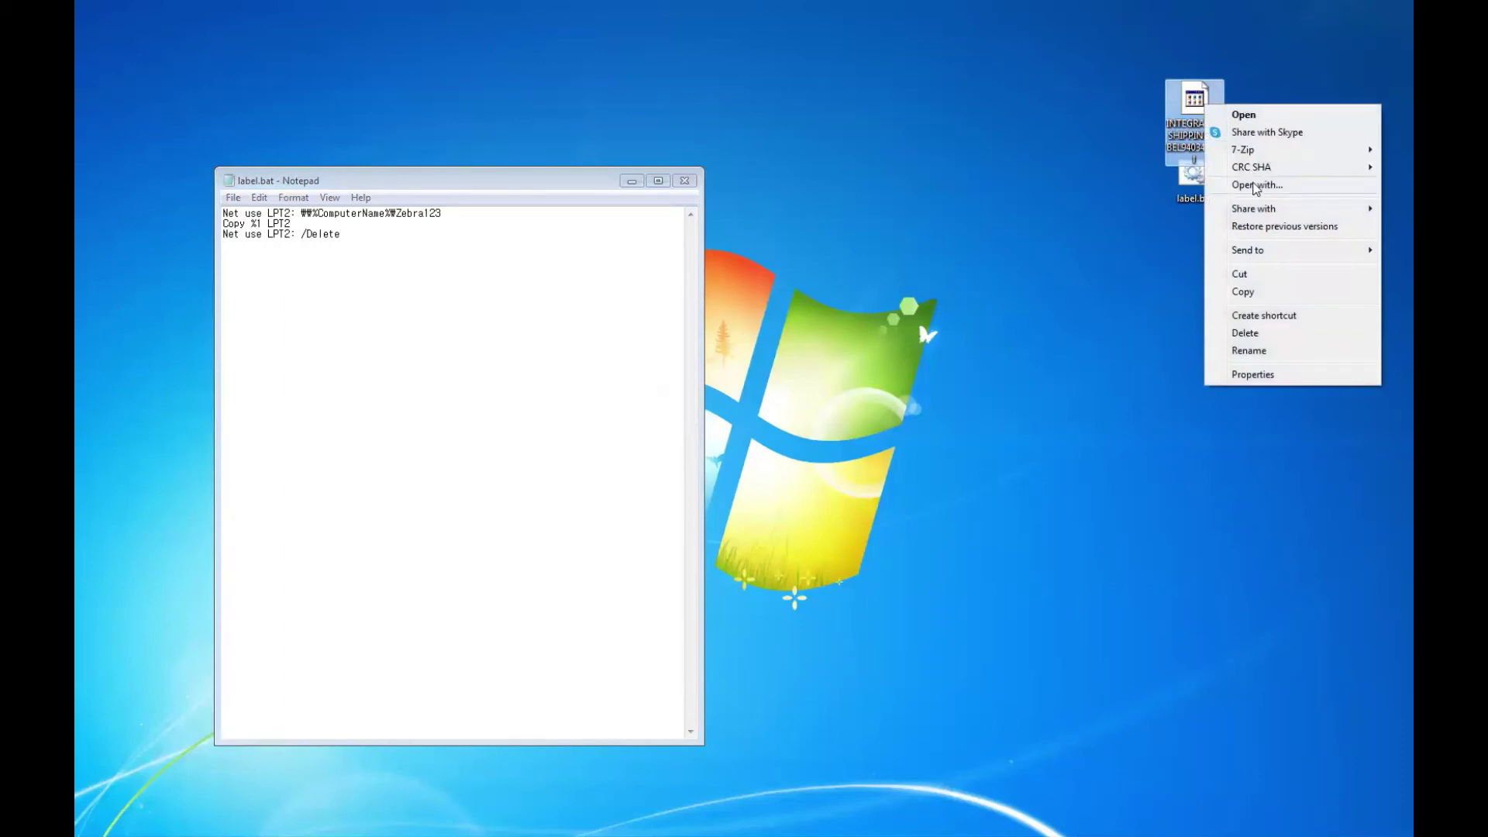
{"action": "left_click", "coordinate": [1256, 186]}
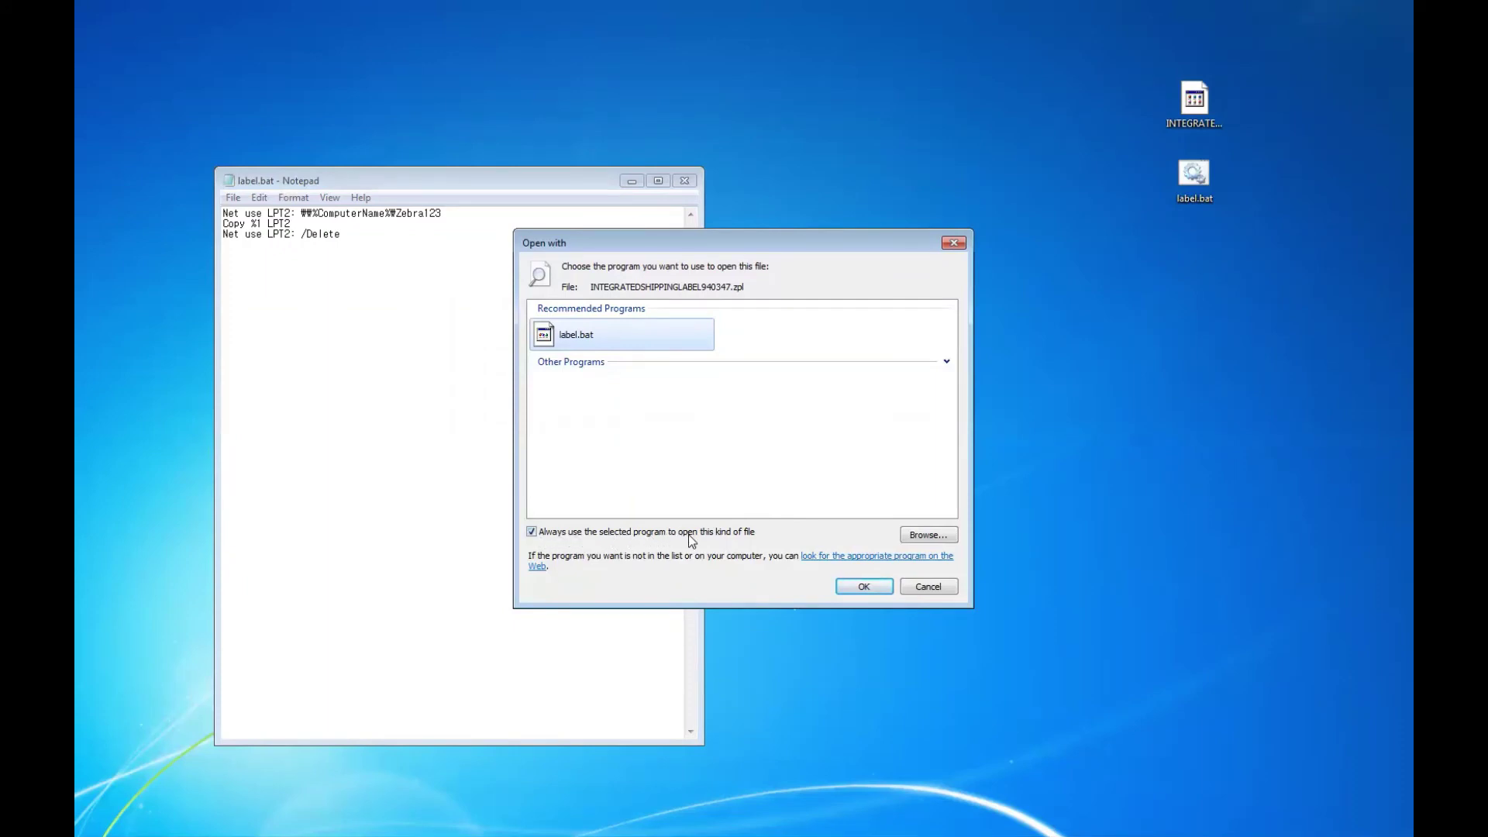
{"action": "left_click", "coordinate": [928, 534]}
{"action": "left_click", "coordinate": [582, 338]}
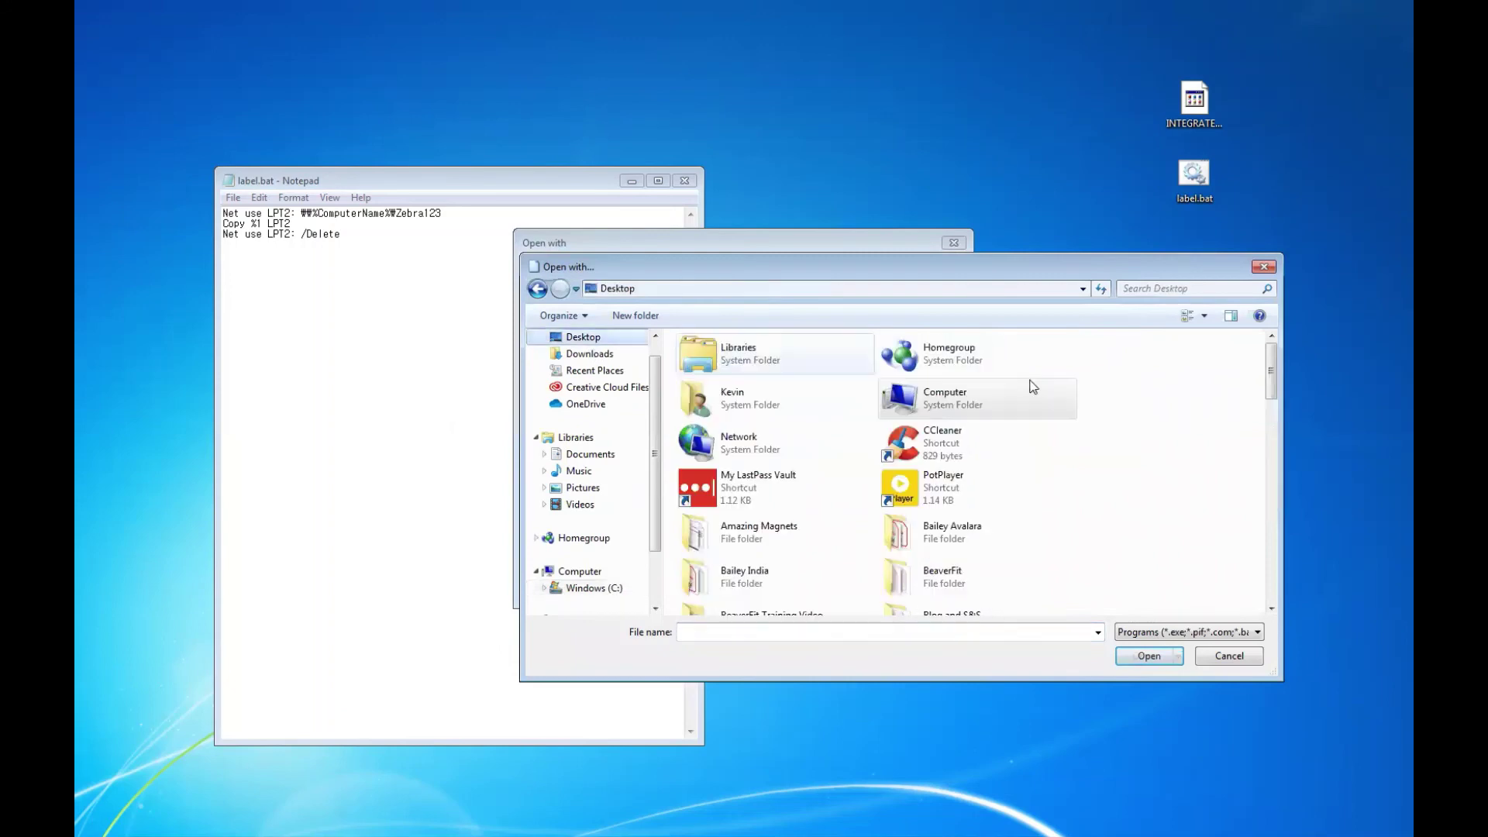
{"action": "left_click", "coordinate": [893, 487]}
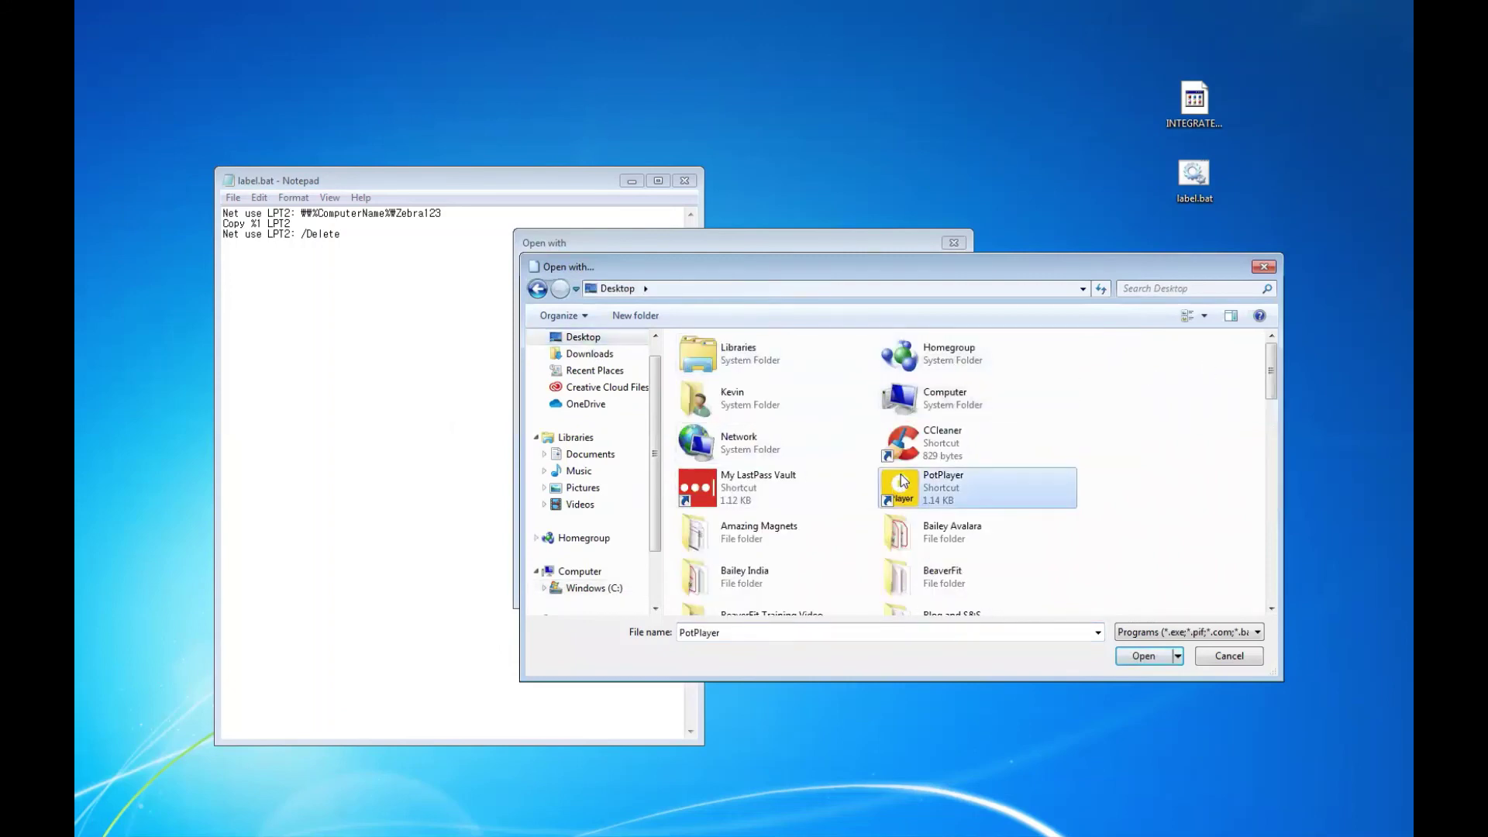
{"action": "scroll", "coordinate": [915, 496], "scroll_direction": "down", "scroll_amount": 5}
{"action": "left_click", "coordinate": [935, 506]}
{"action": "left_click", "coordinate": [1158, 661]}
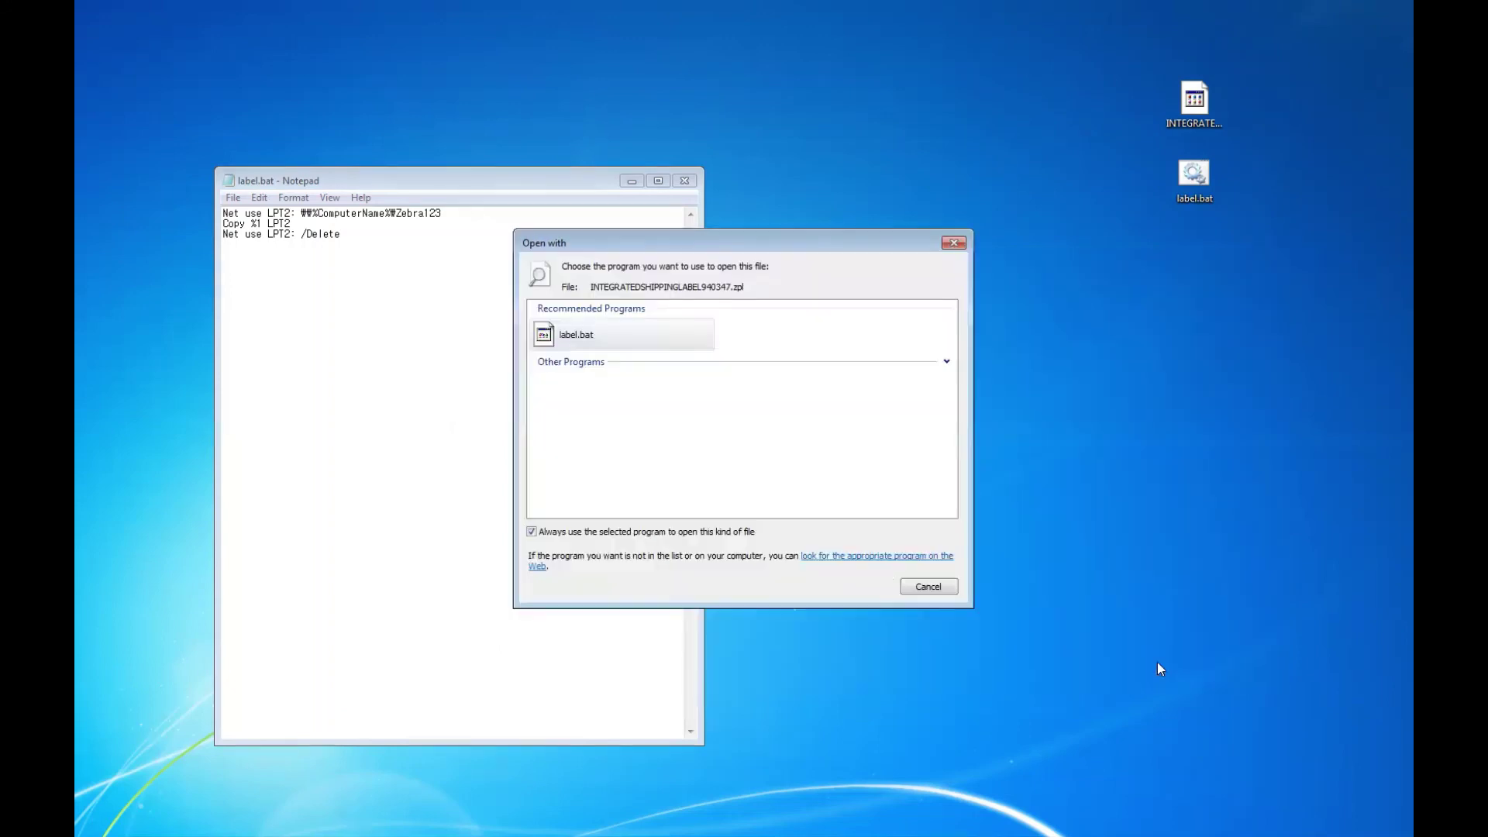
{"action": "left_click", "coordinate": [864, 589]}
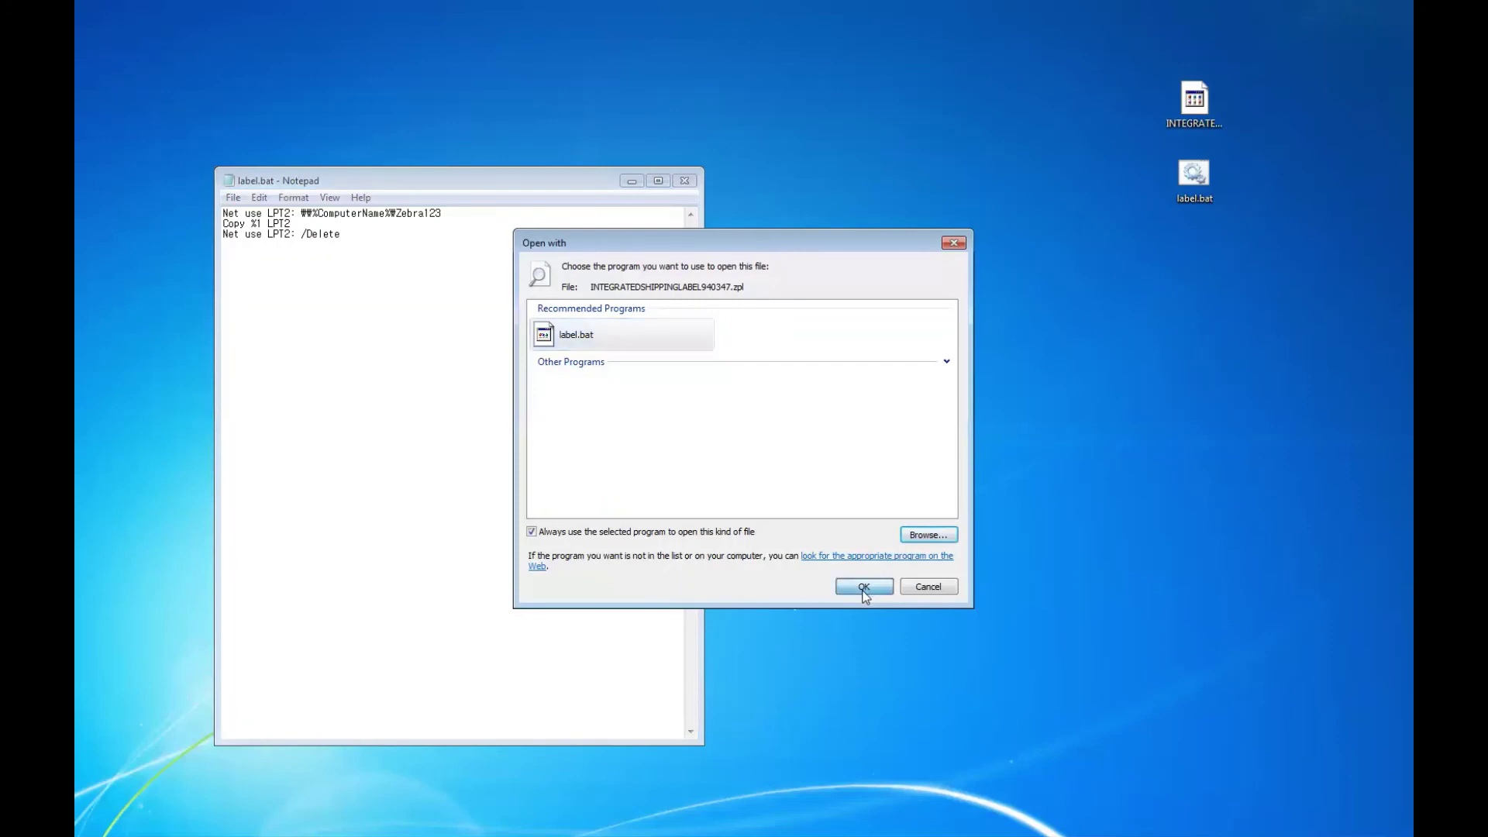
{"action": "key", "text": "ctrl+End"}
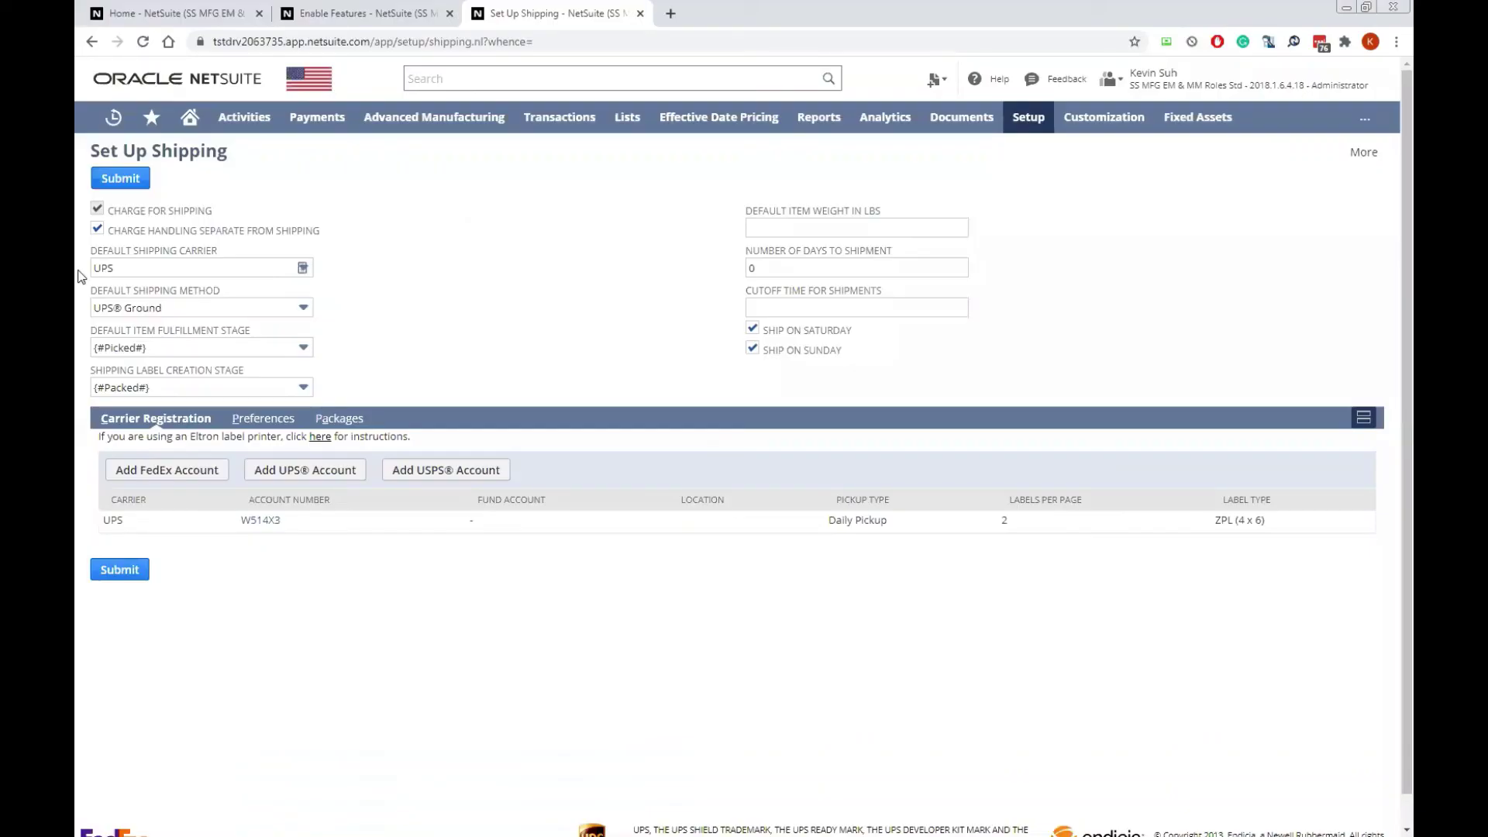
Open Integrated Shipping Labels under Print Checks & Forms, tick the first order's Print box, and go Home
{"action": "mouse_move", "coordinate": [560, 120]}
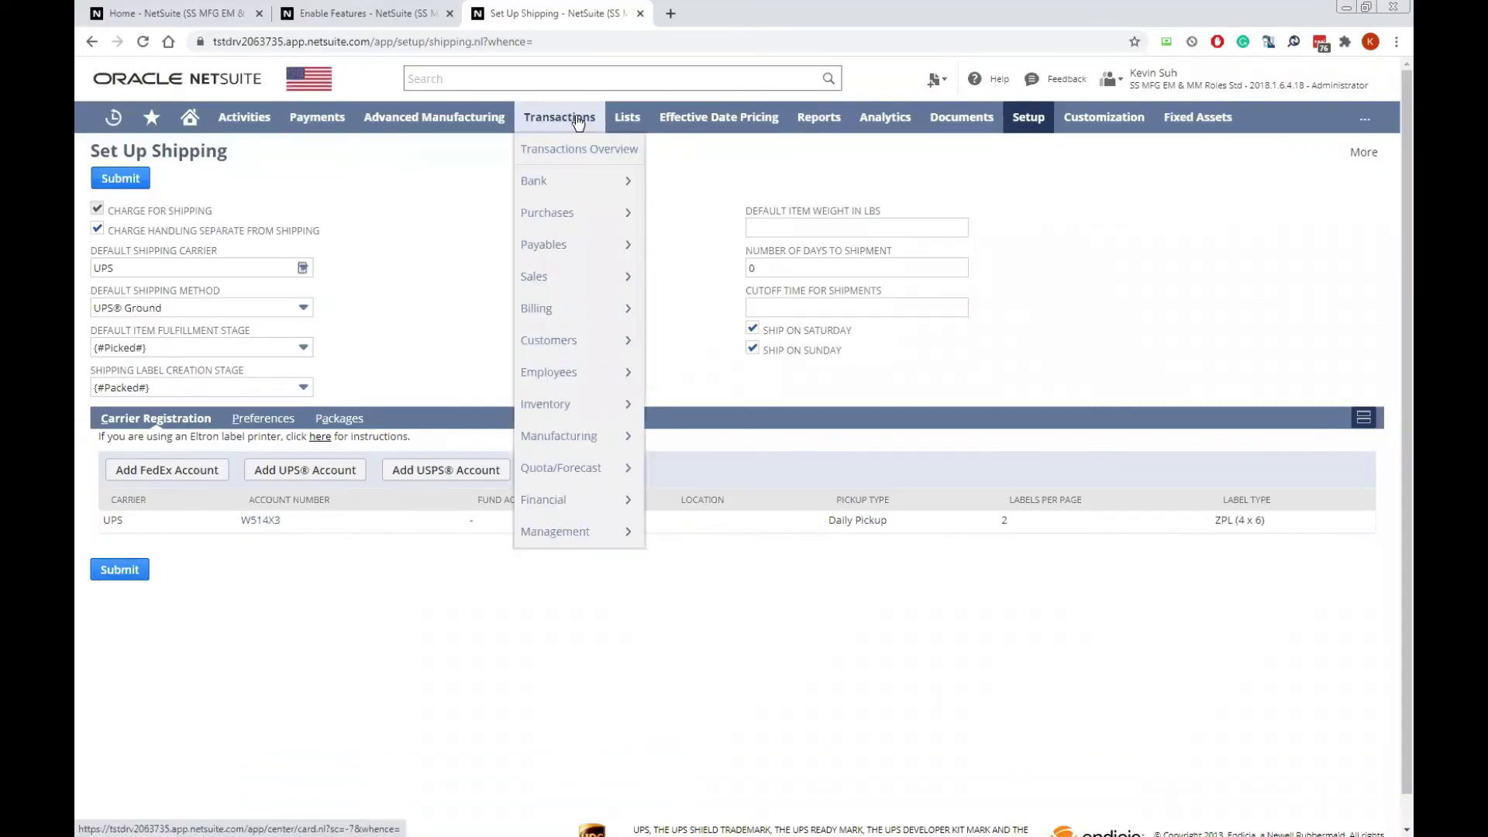
{"action": "mouse_move", "coordinate": [565, 539]}
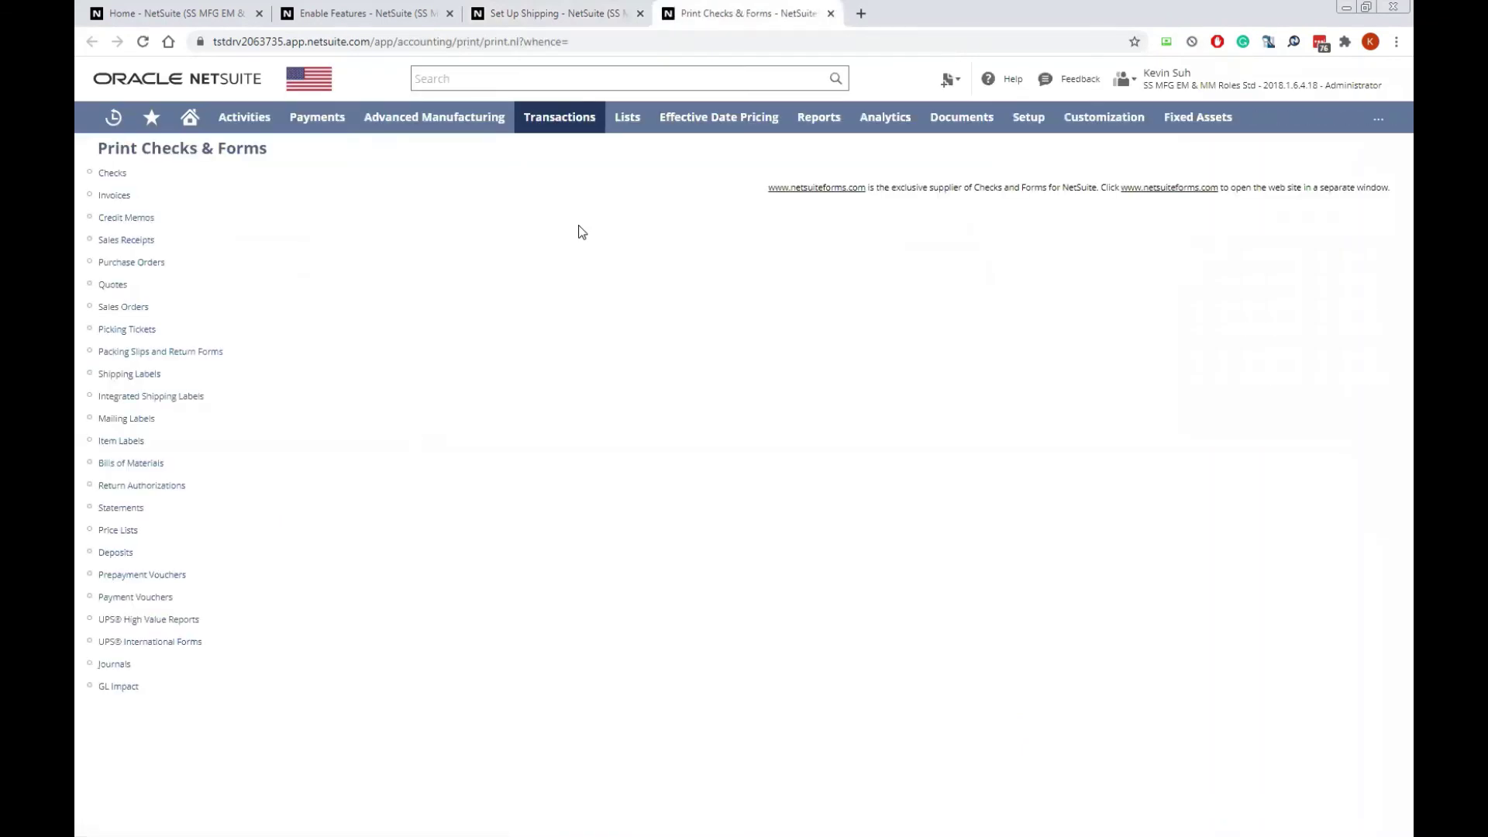
{"action": "left_click", "coordinate": [191, 399]}
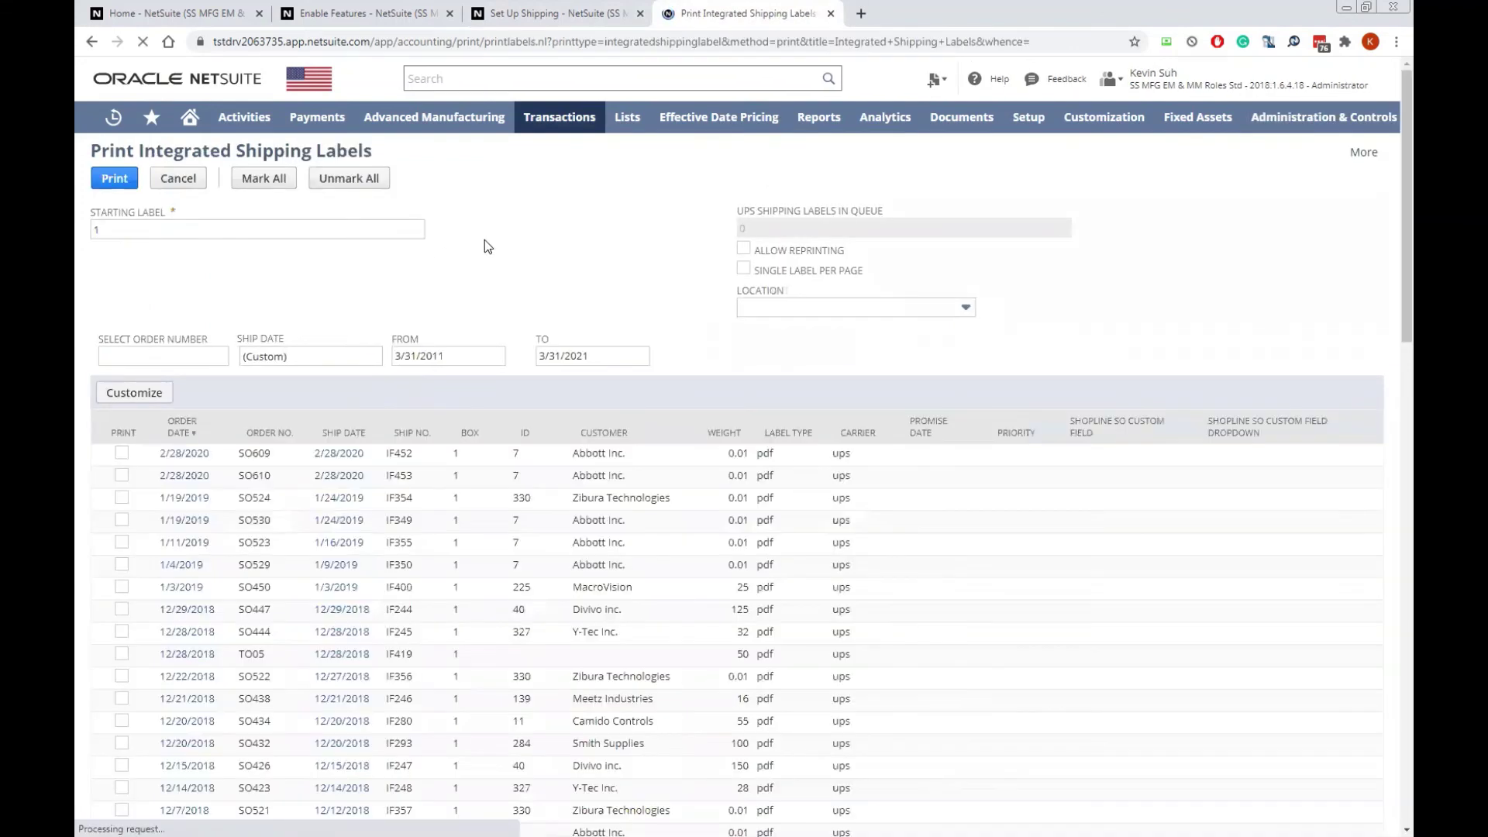
{"action": "left_click", "coordinate": [122, 452]}
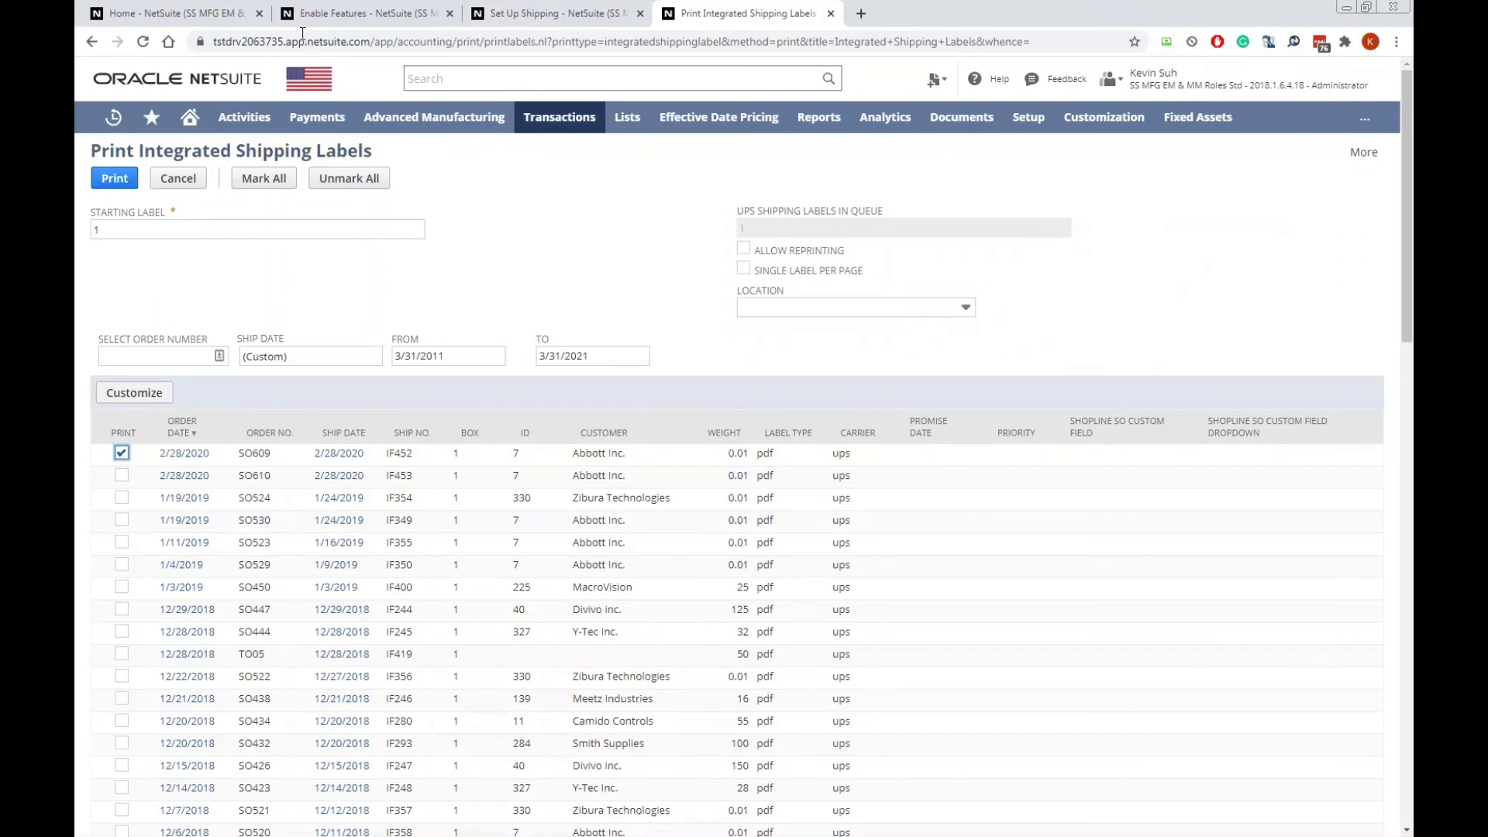
{"action": "left_click", "coordinate": [162, 13]}
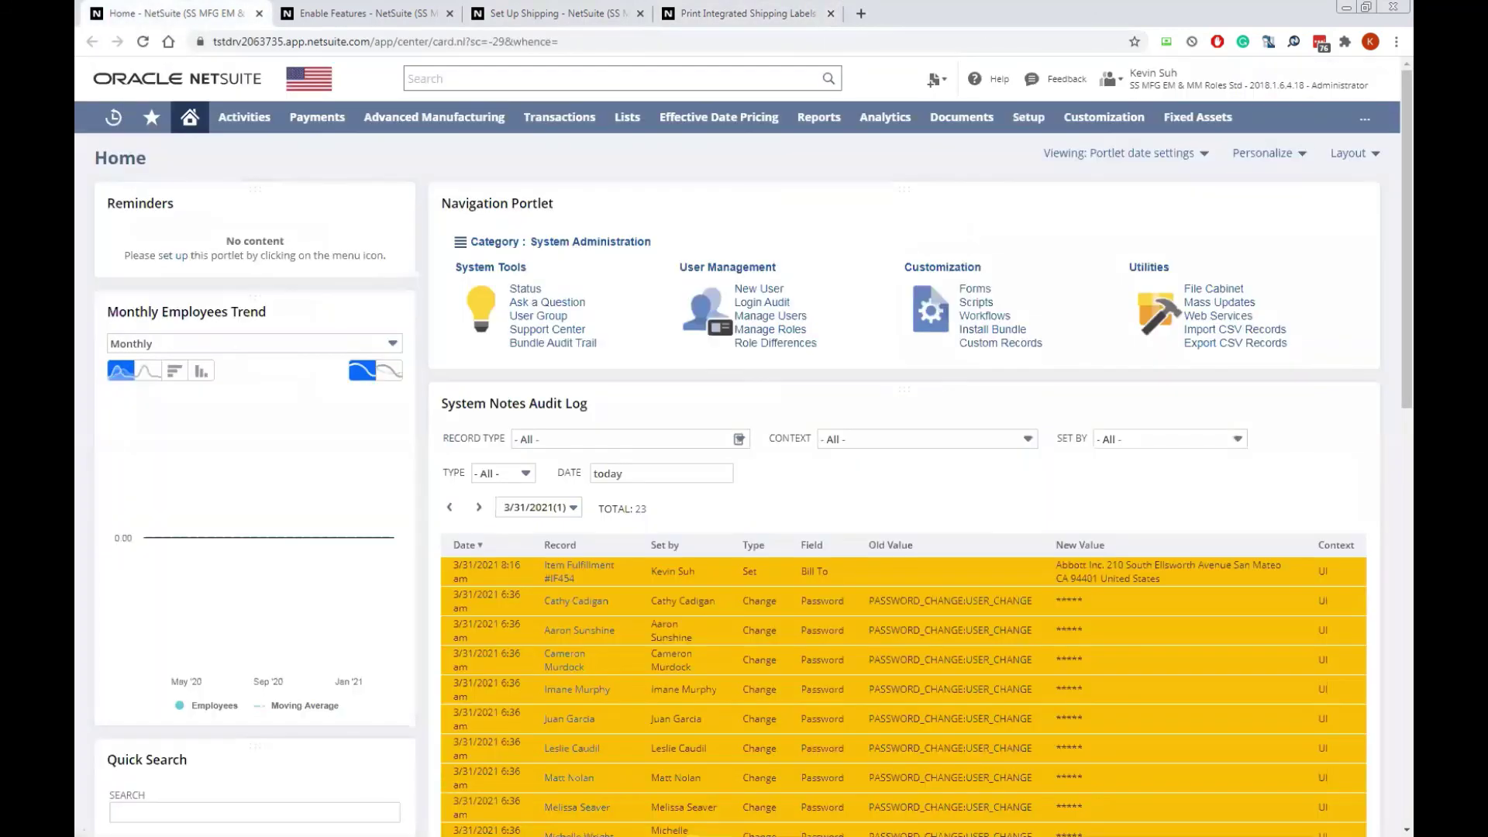